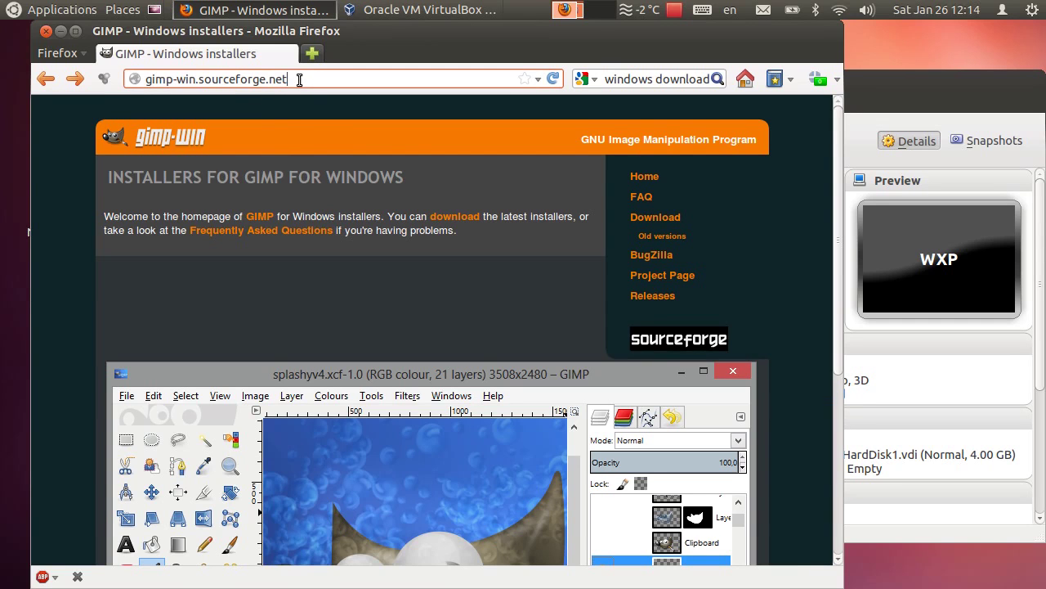
- Open the gimp-win stable download page and start downloading GIMP for Windows 2.8.2
drag(299, 79, 141, 80)
click(57, 164)
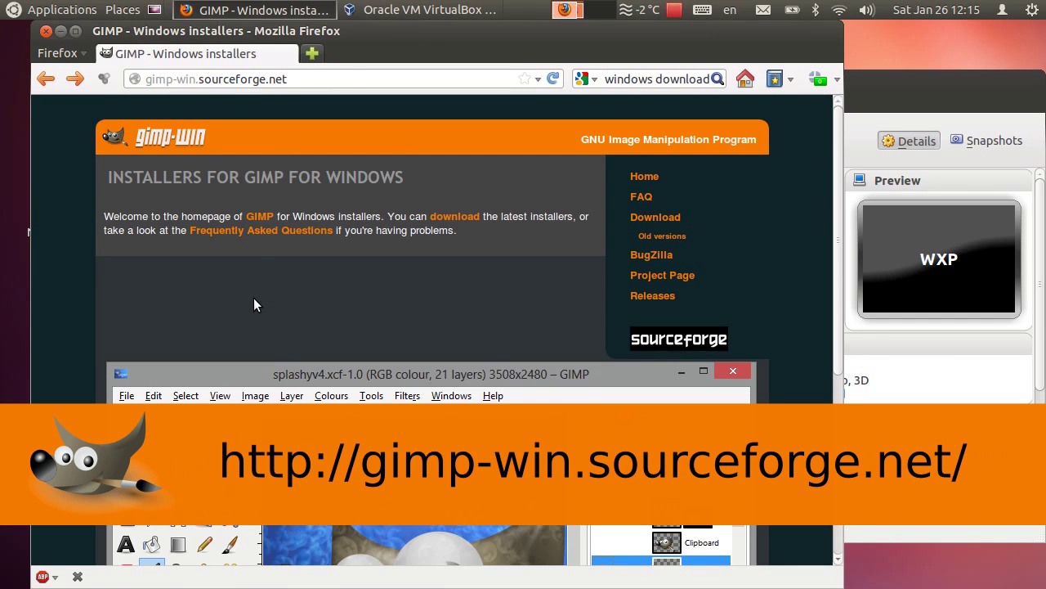
click(442, 219)
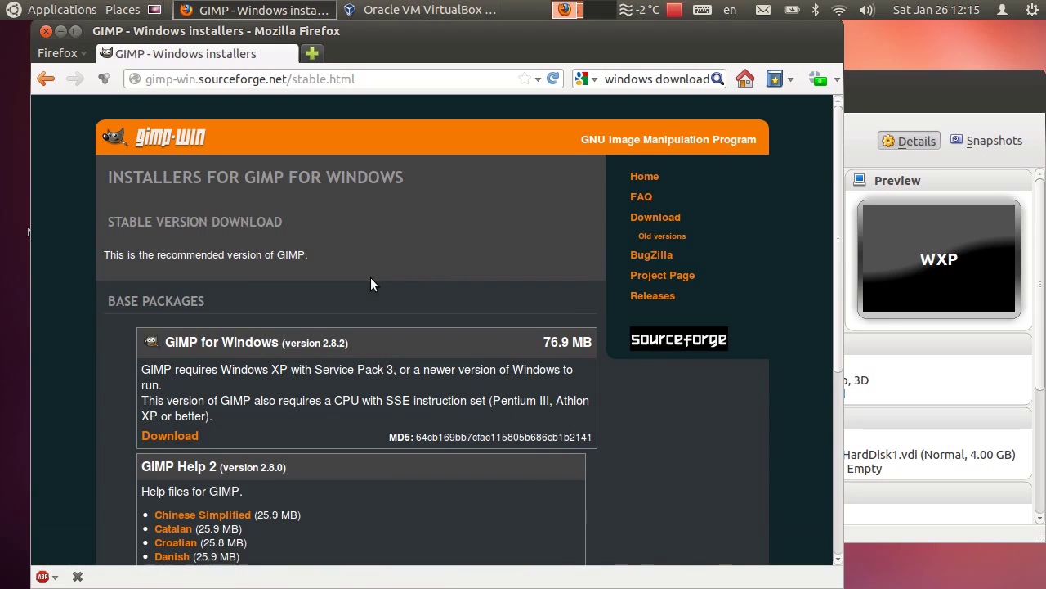
click(166, 437)
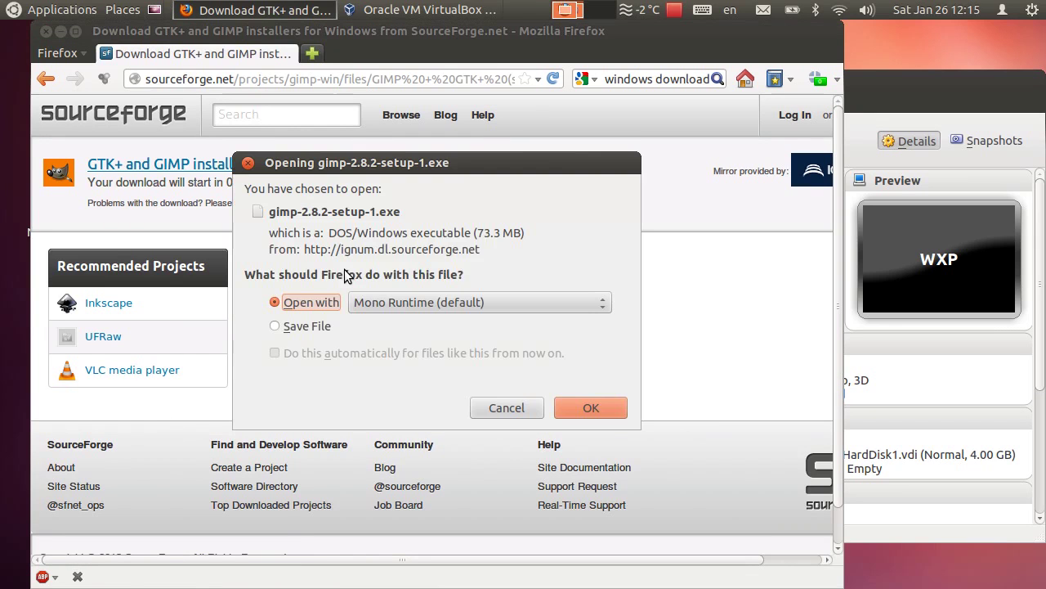
- Save gimp-2.8.2-setup-1.exe to disk rather than opening it
click(299, 327)
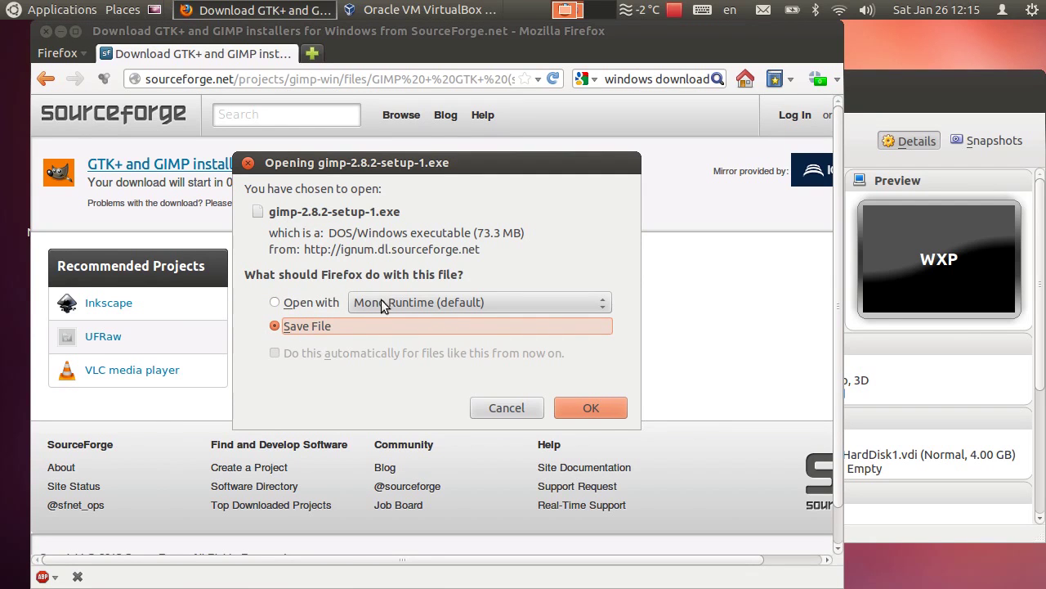
click(605, 407)
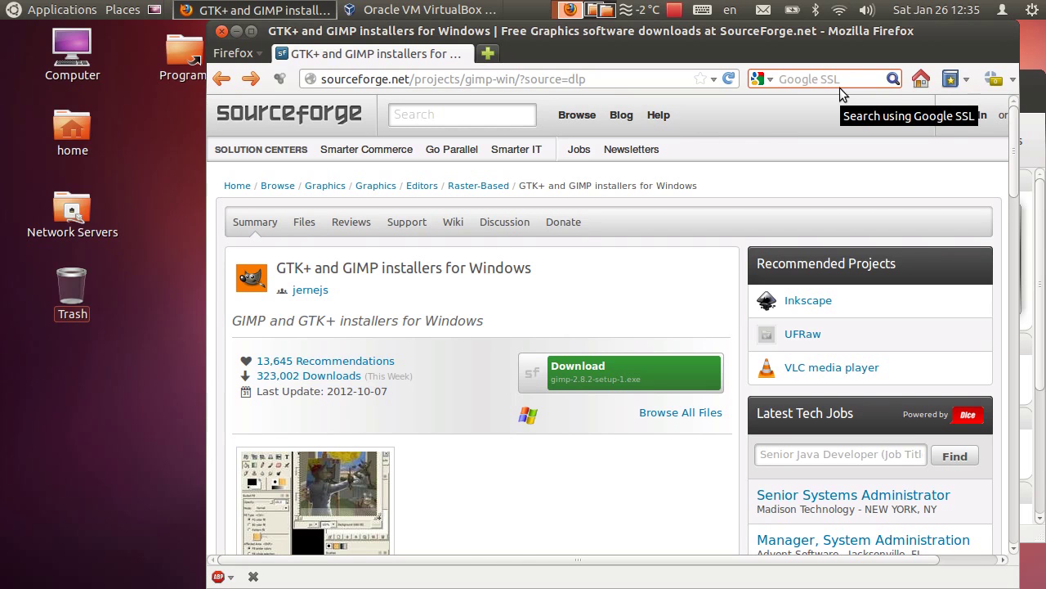
- Search the web for gmic and reach the G'MIC for GIMP page
click(840, 85)
text(gmic)
key(Return)
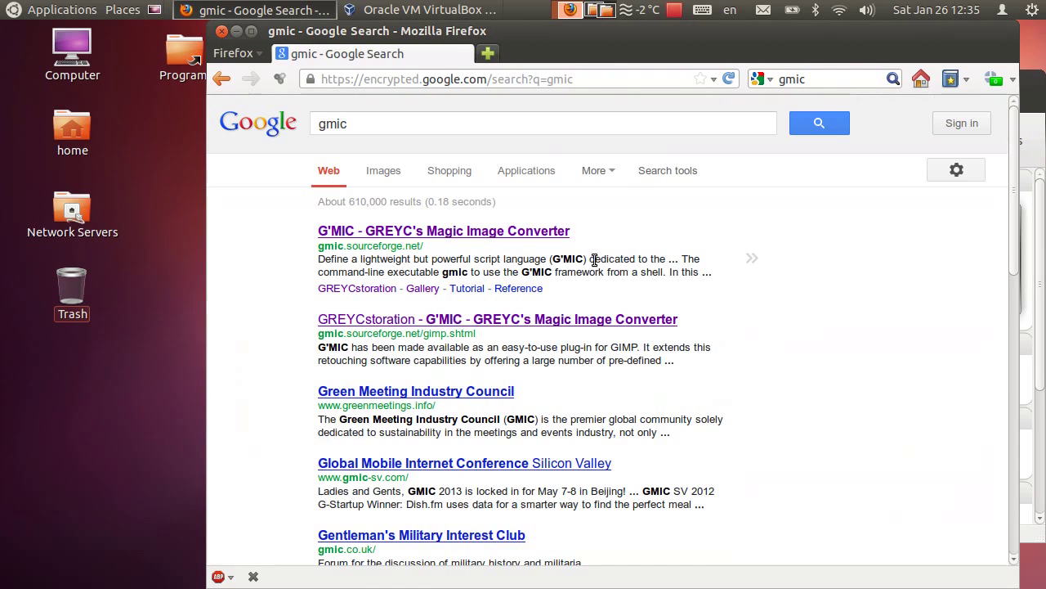
click(434, 231)
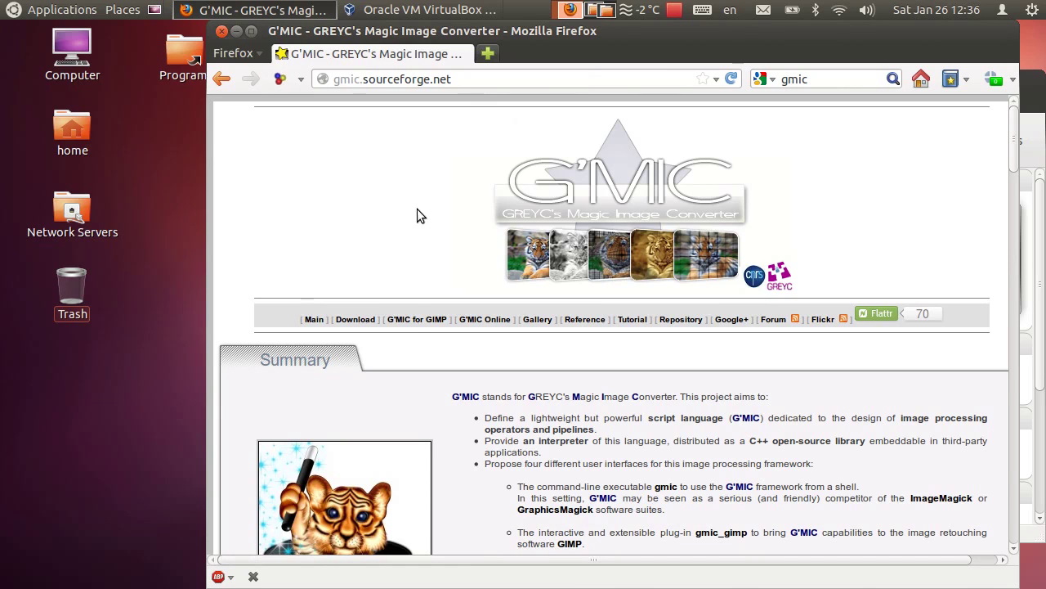
click(411, 321)
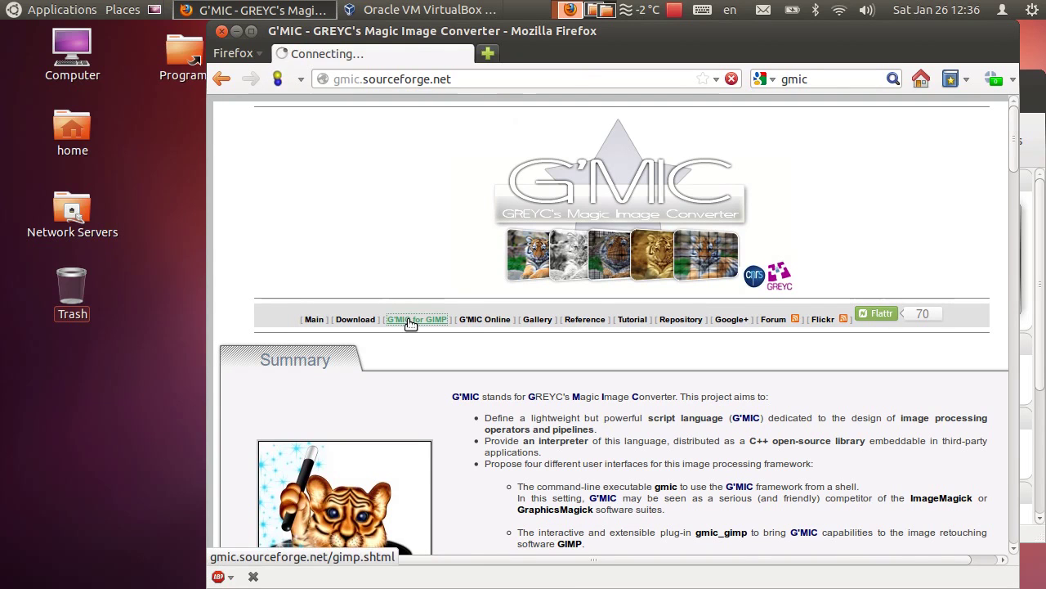
- Save the Windows 32-bit G'MIC installer, then search the web for 'gimp plugin registry'
scroll(417, 325, down, 5)
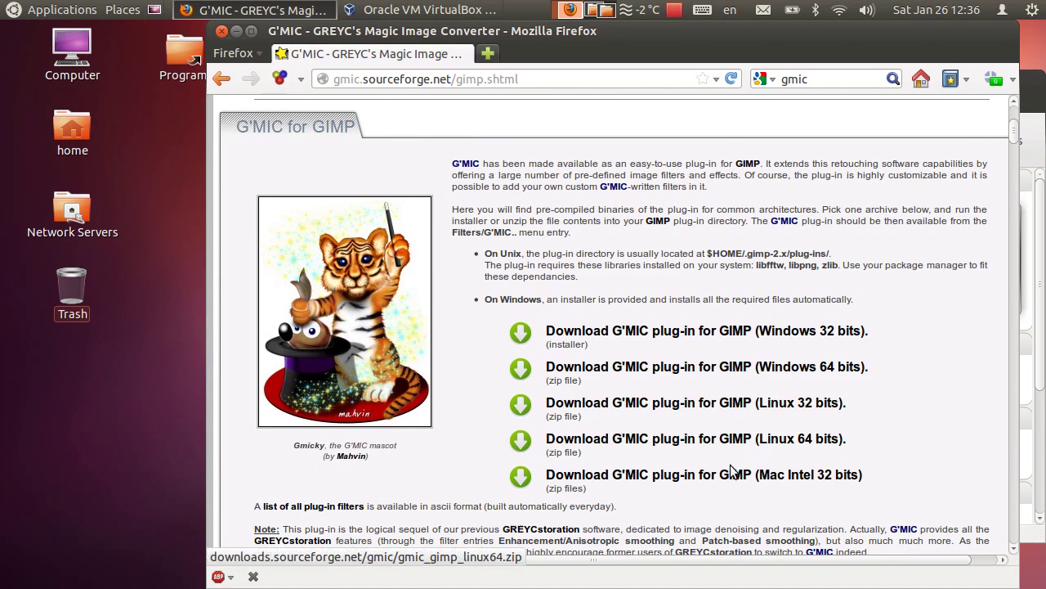
click(634, 335)
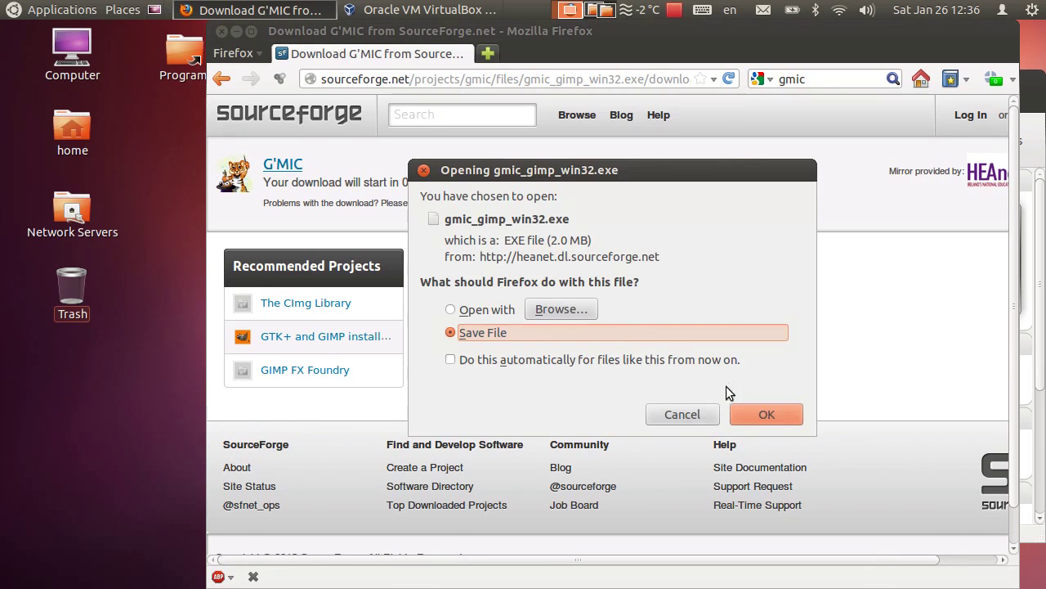
click(745, 411)
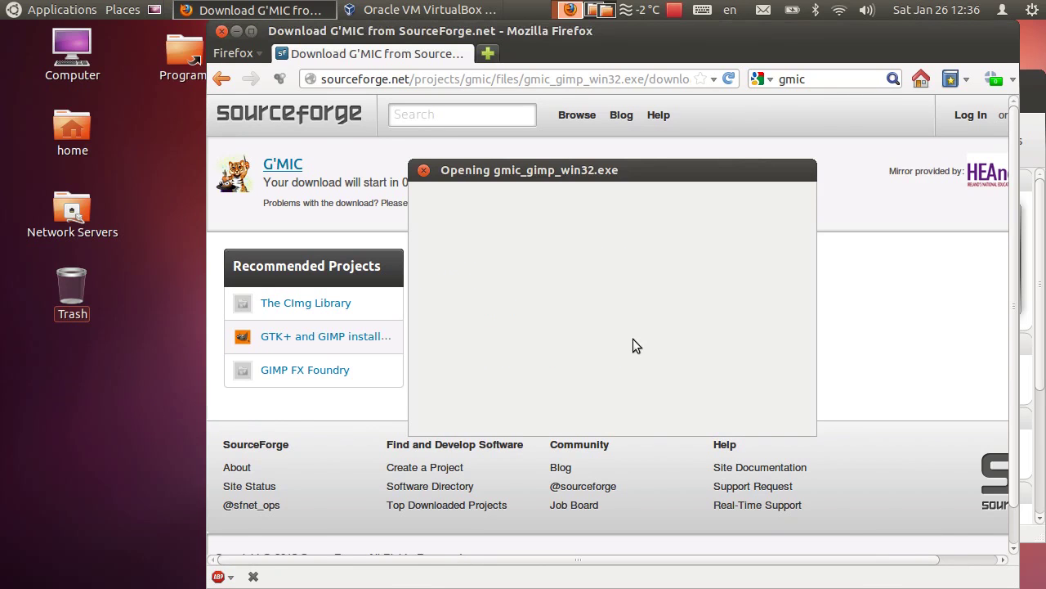
text(reg)
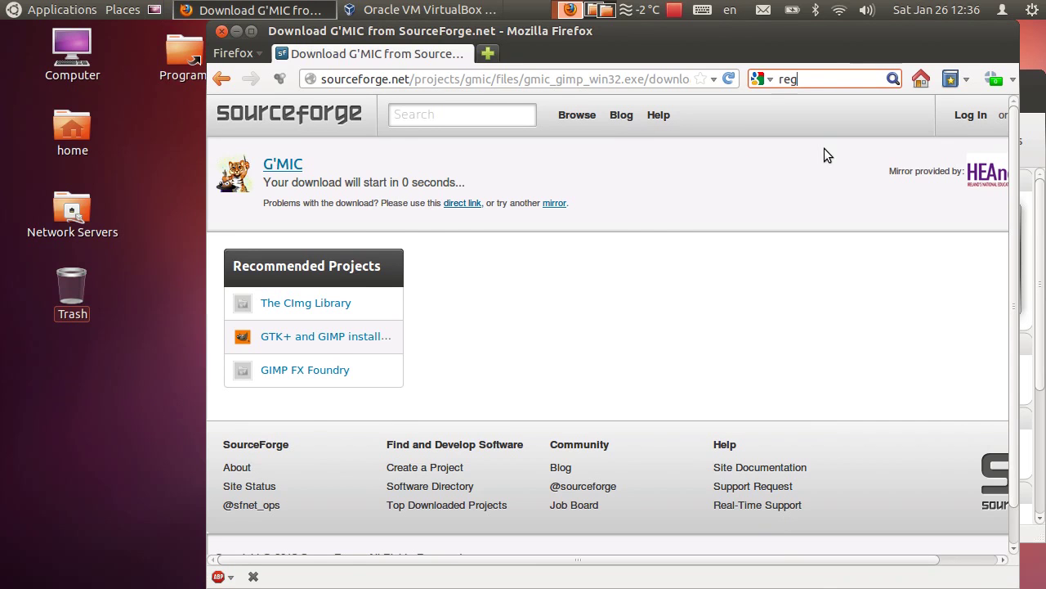
key(Return)
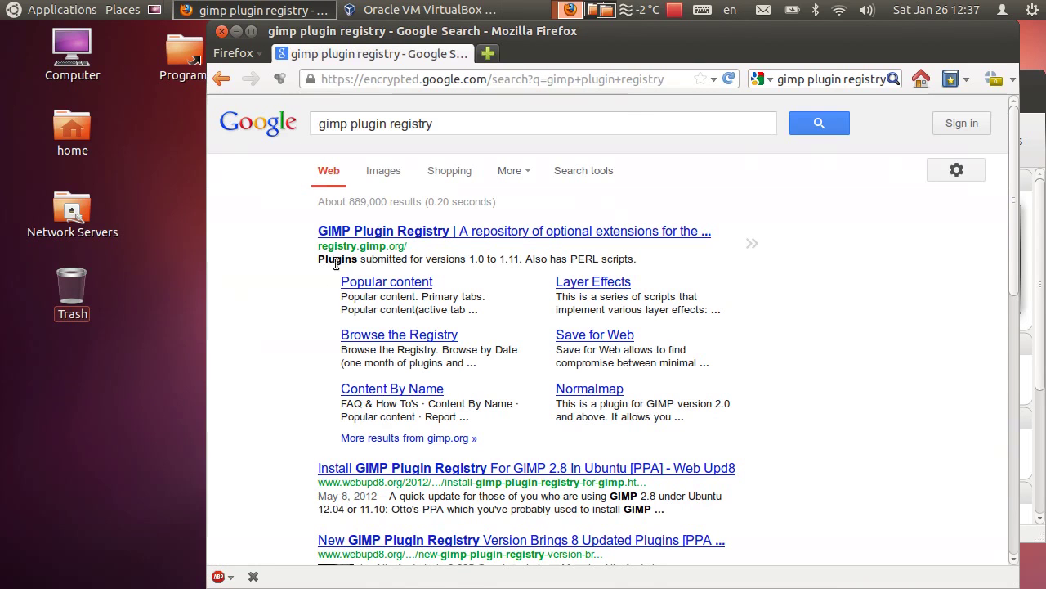
- On the GIMP Plugin Registry site, search for 'highpass sharpening'
click(434, 231)
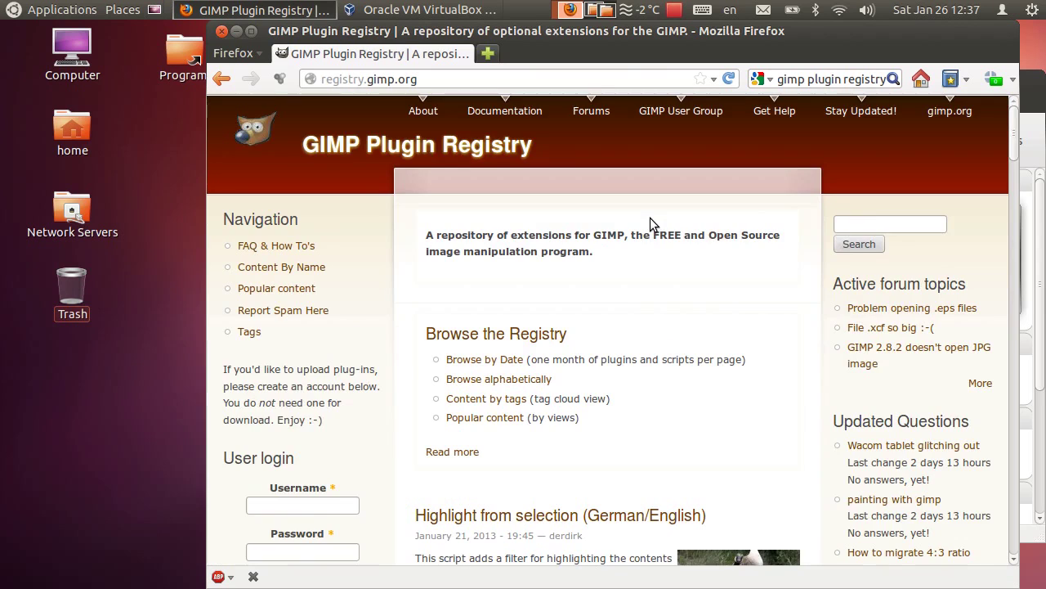
scroll(650, 218, down, 2)
scroll(648, 218, down, 3)
scroll(647, 219, up, 5)
click(908, 225)
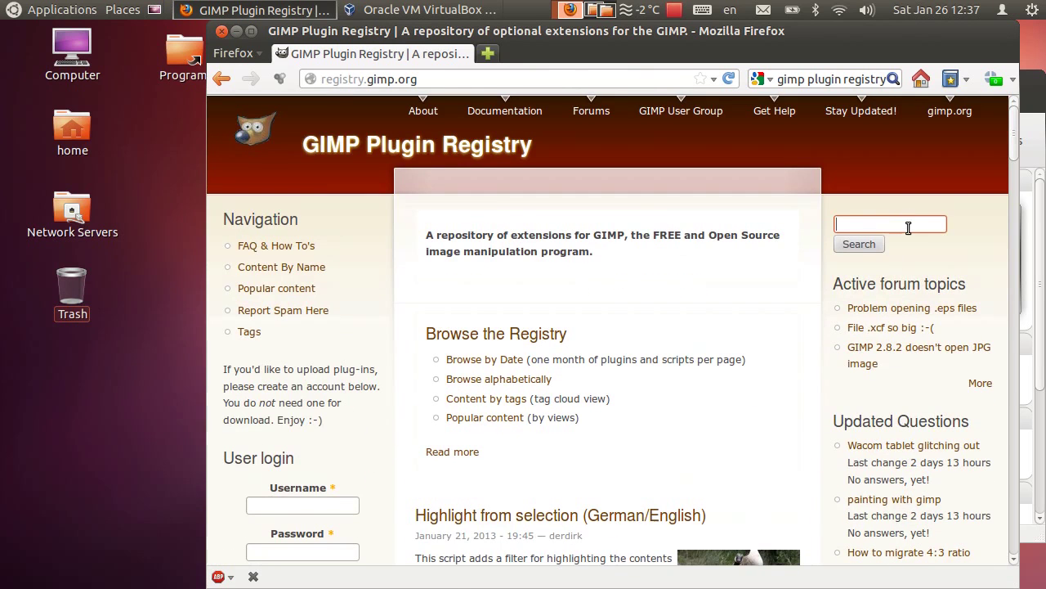
text(highpass sha)
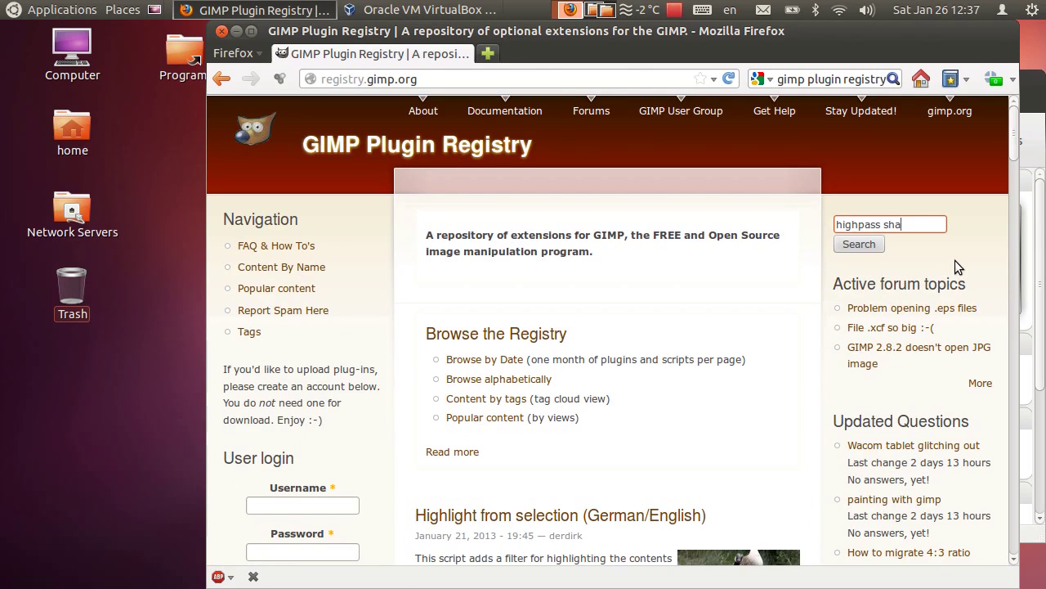
text(rpening)
key(Return)
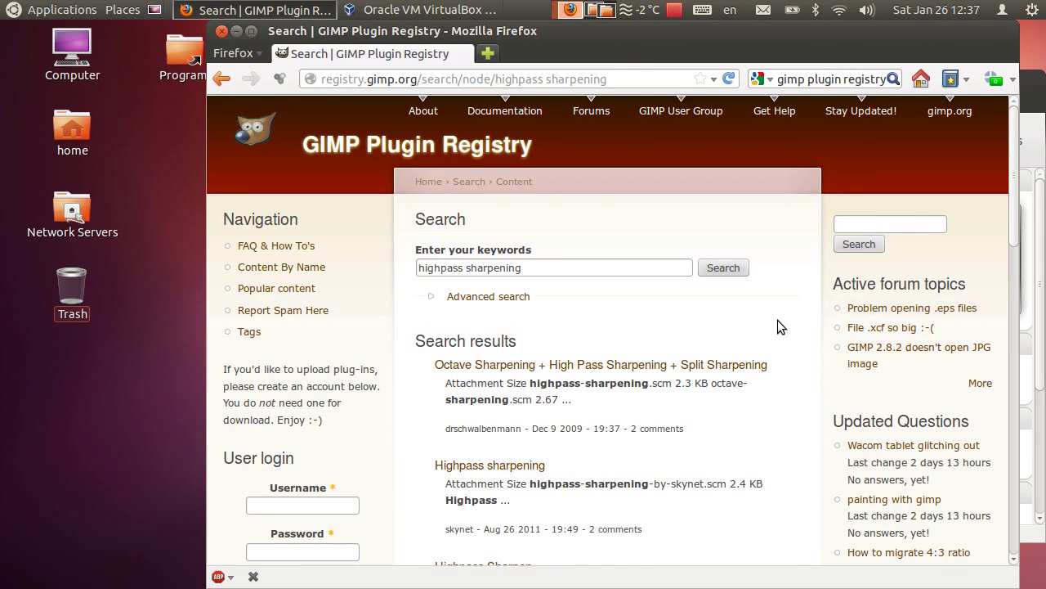
- Download highpass-sharpening-by-skynet.scm from the Highpass sharpening page and close Firefox
click(526, 469)
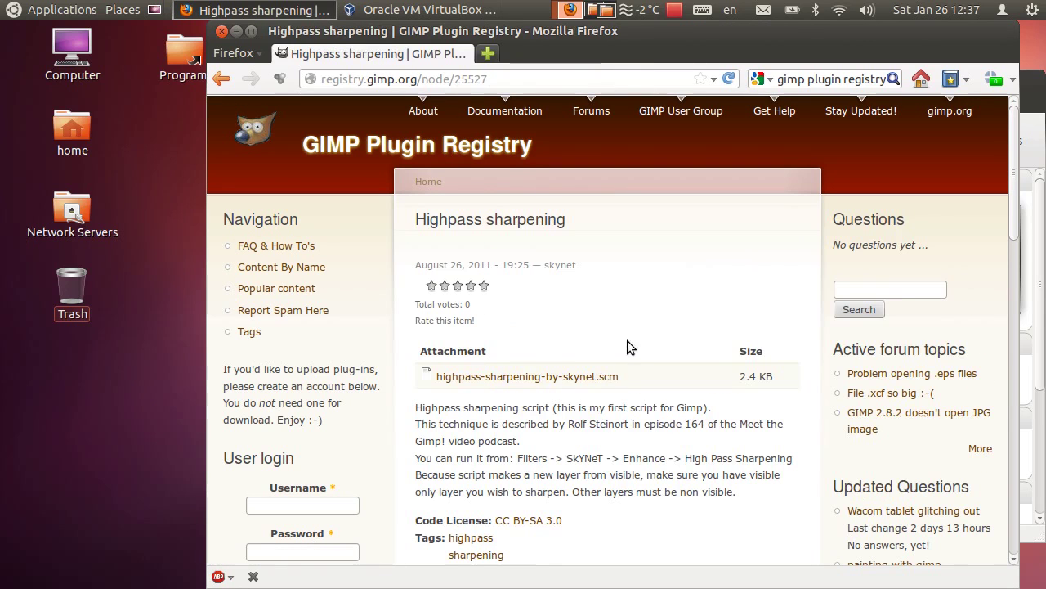
click(589, 378)
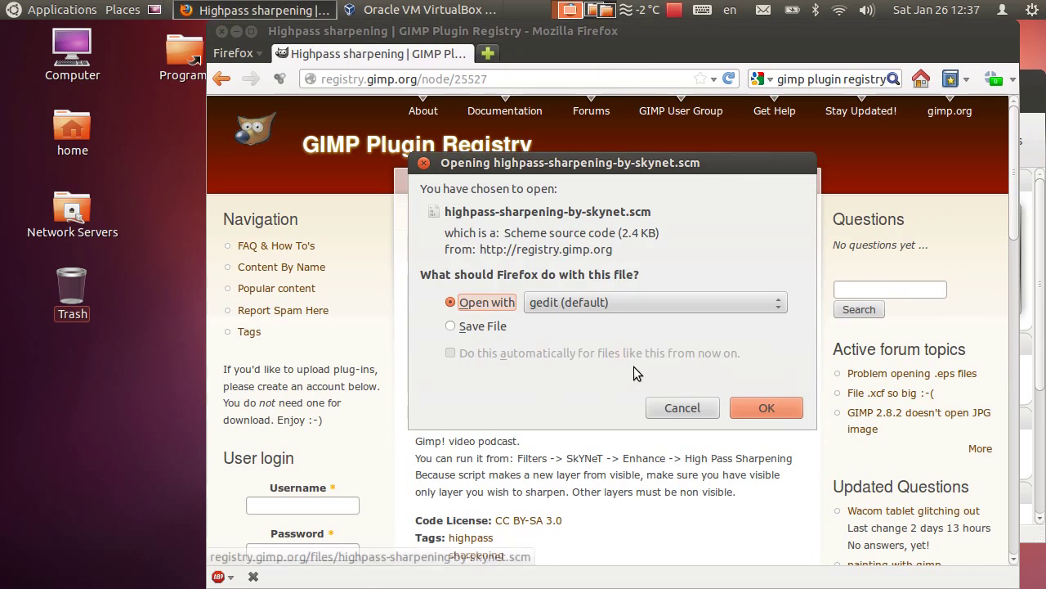
click(777, 408)
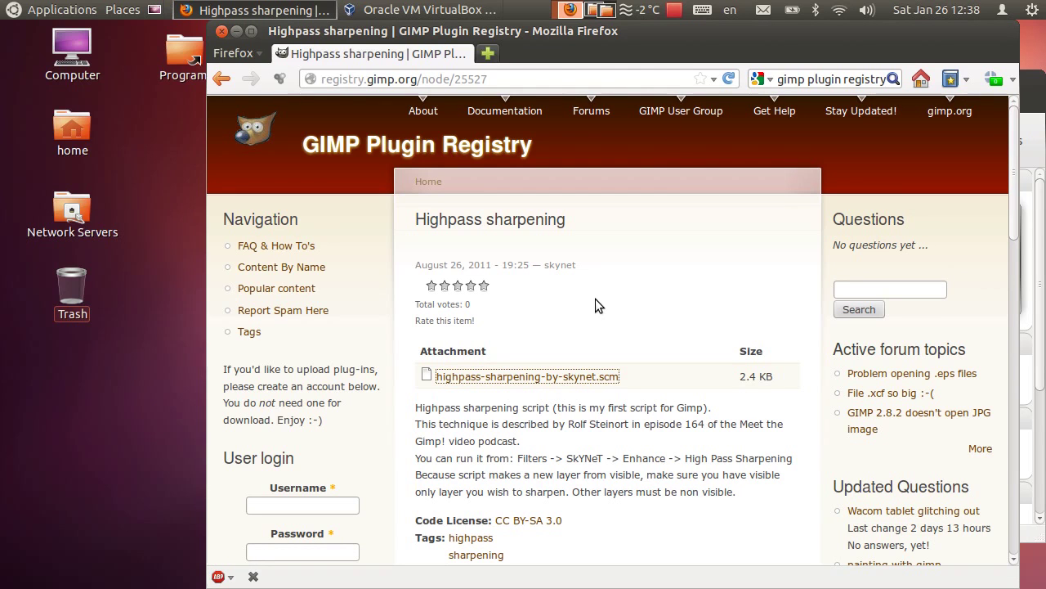
click(221, 32)
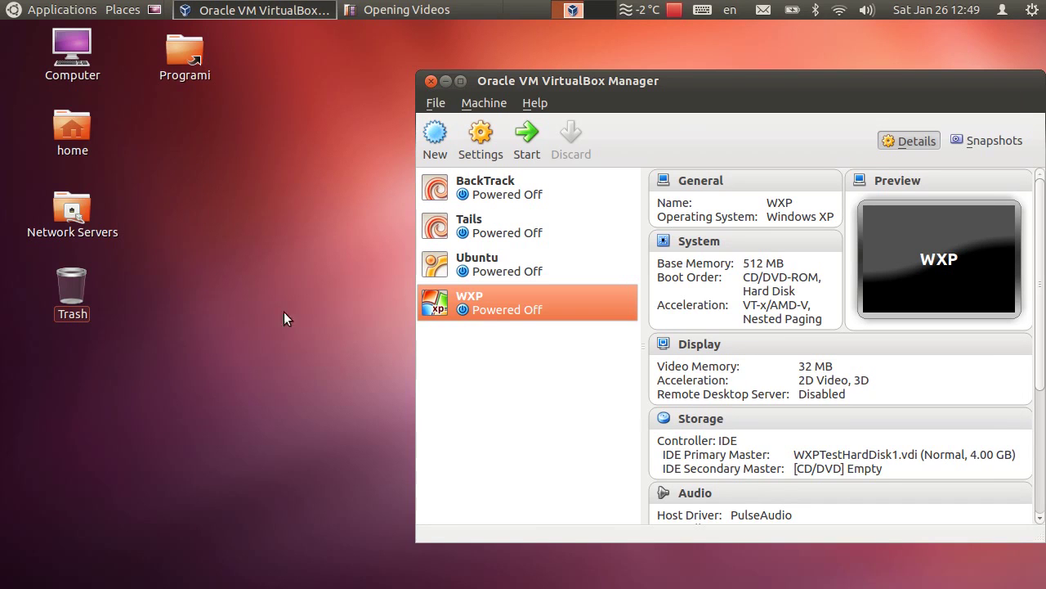
- Boot the WXP virtual machine and make its window fill the screen
click(536, 139)
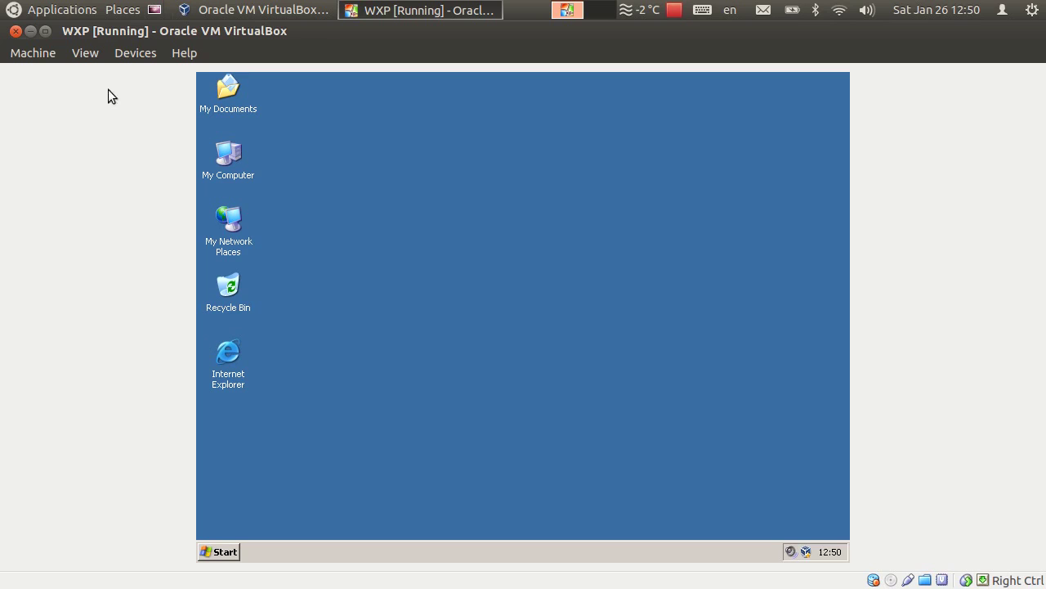
right_click(476, 246)
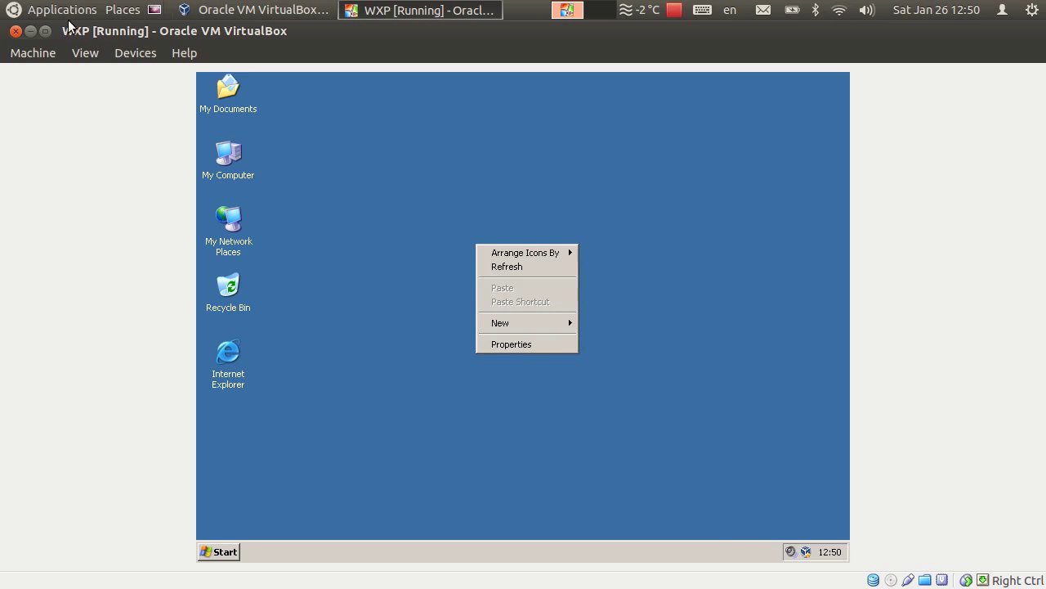
click(45, 32)
click(45, 32)
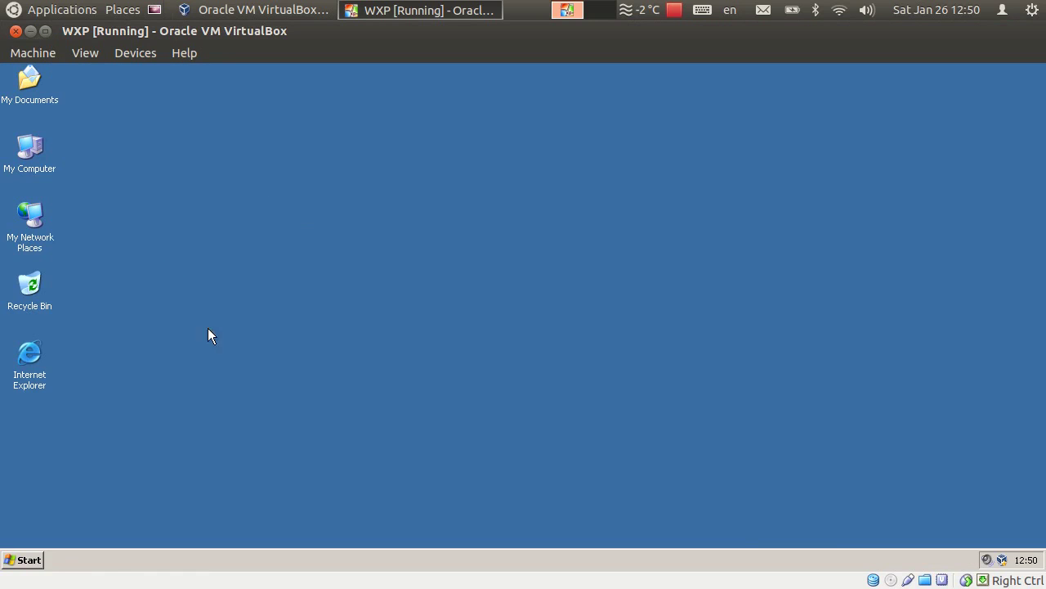
- Browse My Network Places to \\Vboxsvr\Temp\Gimp and select gimp-2.8.2-setup-1
double_click(31, 216)
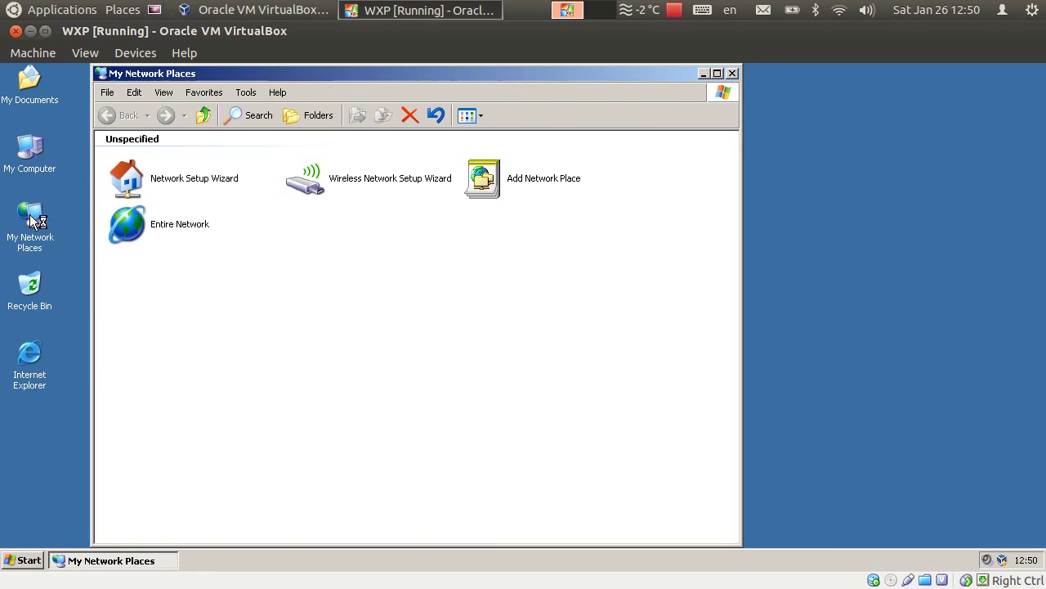
double_click(114, 216)
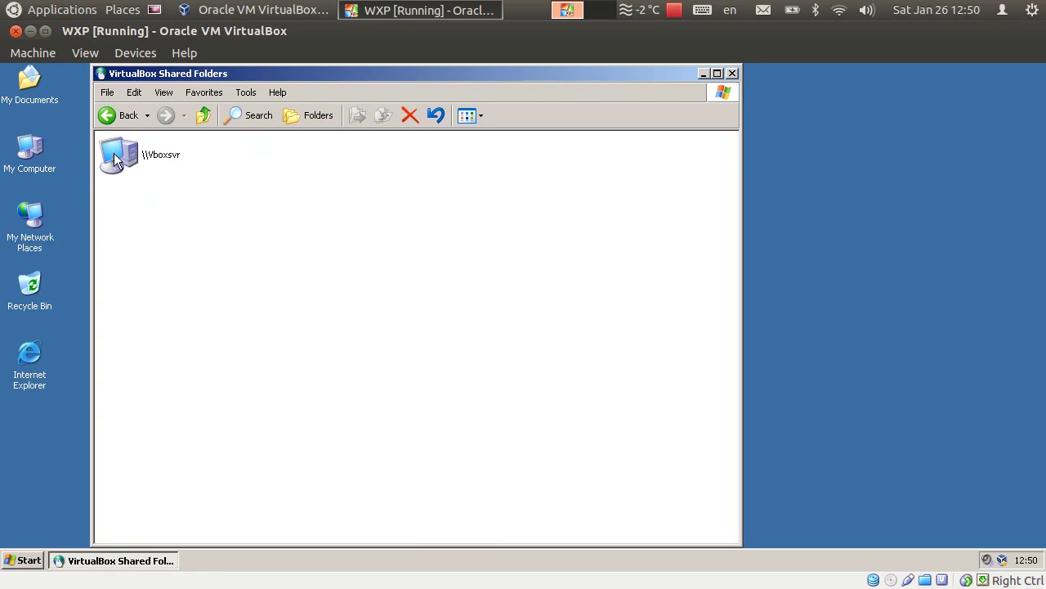
double_click(119, 155)
double_click(131, 155)
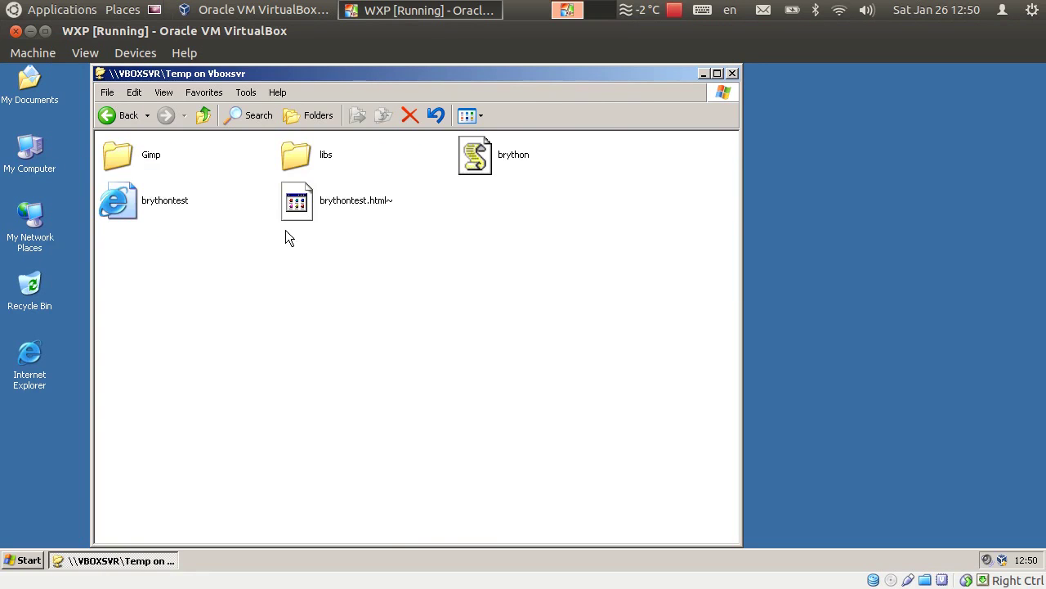
double_click(119, 156)
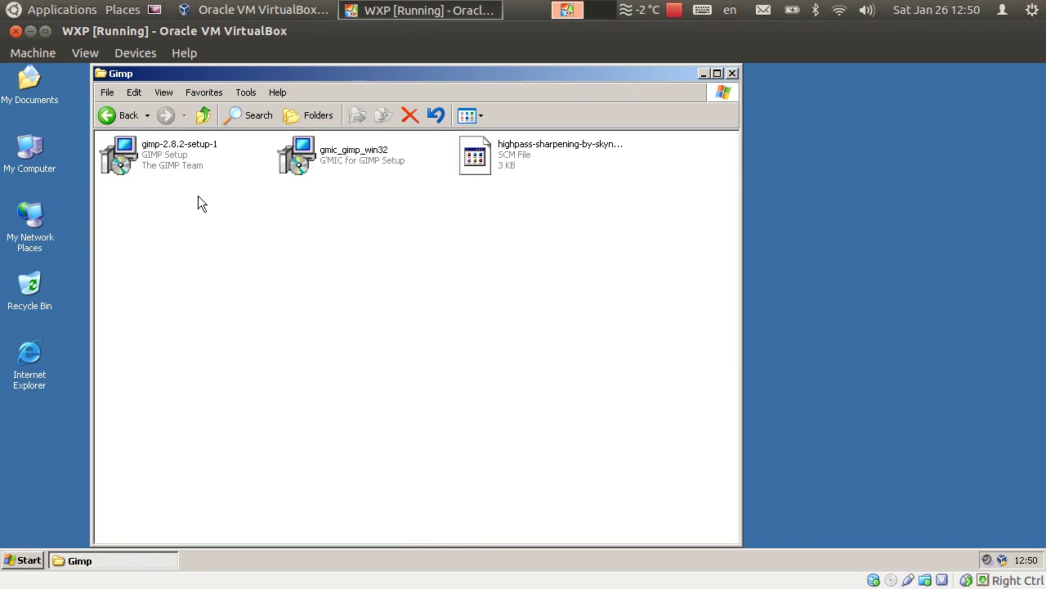
click(113, 155)
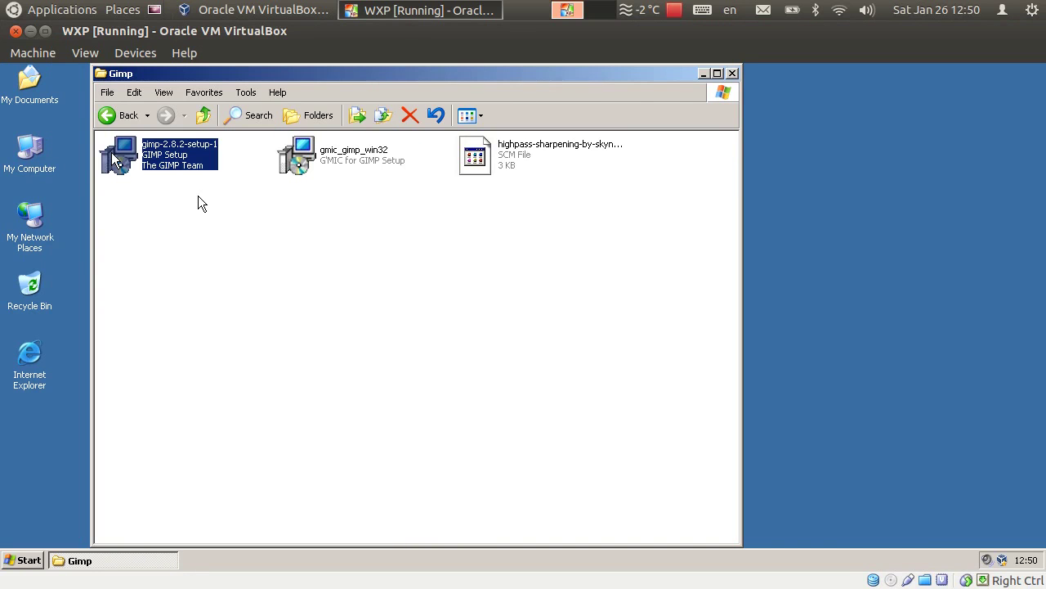
- Run gimp-2.8.2-setup-1 with the default language, install, and close the finished wizard
double_click(115, 159)
click(524, 350)
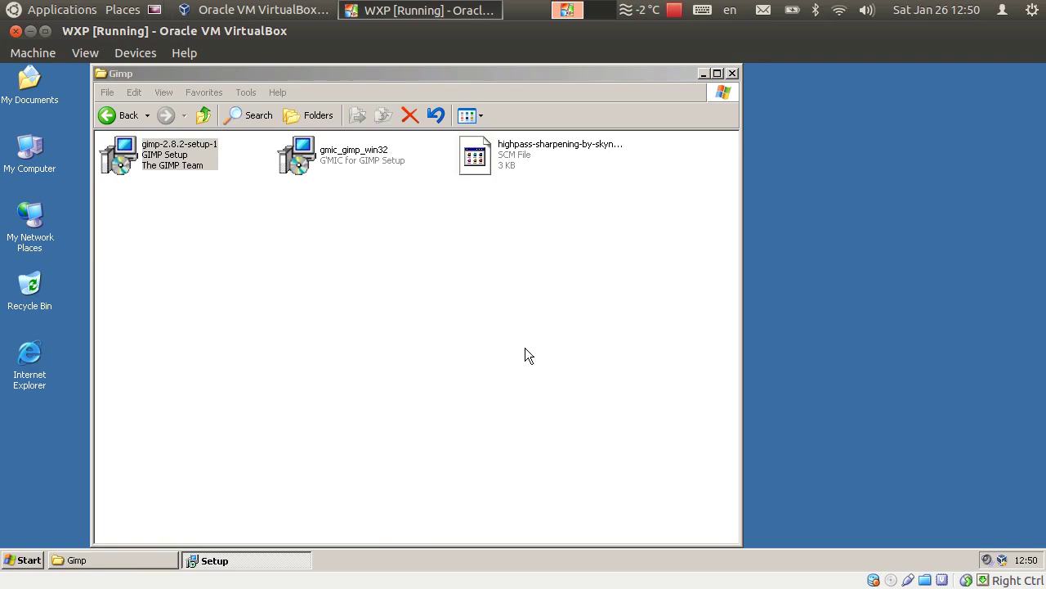
click(609, 442)
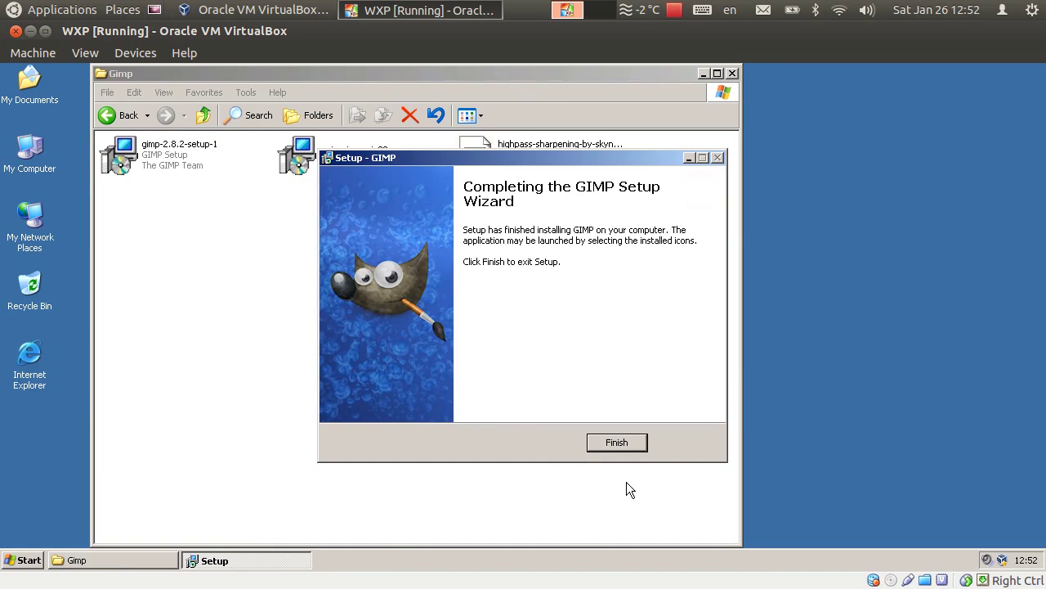
click(619, 442)
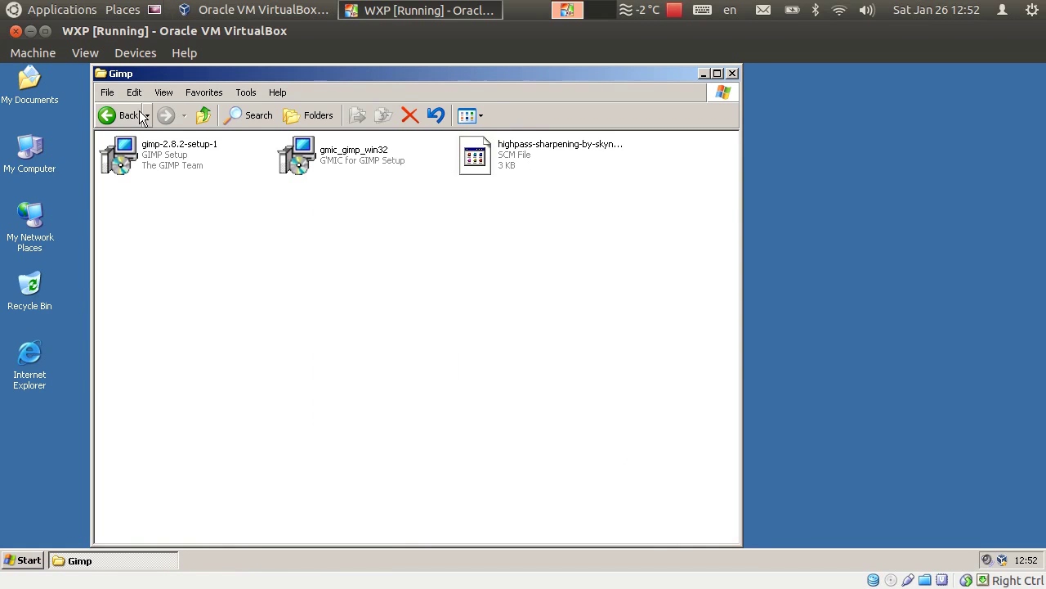
- Launch GIMP 2 from the Start menu's Programs list
drag(179, 75, 233, 74)
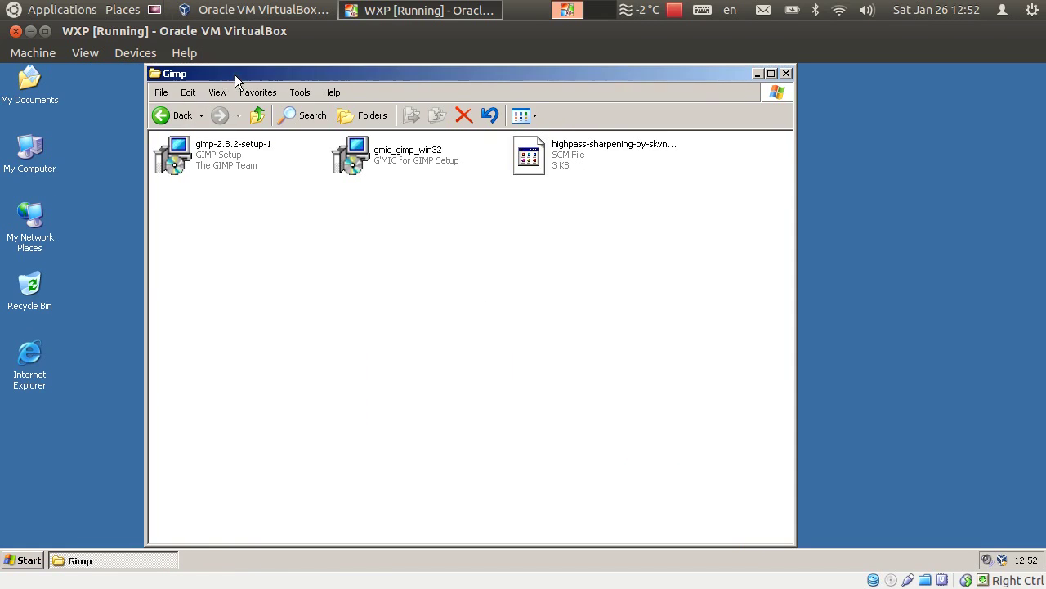
click(23, 560)
mouse_move(73, 346)
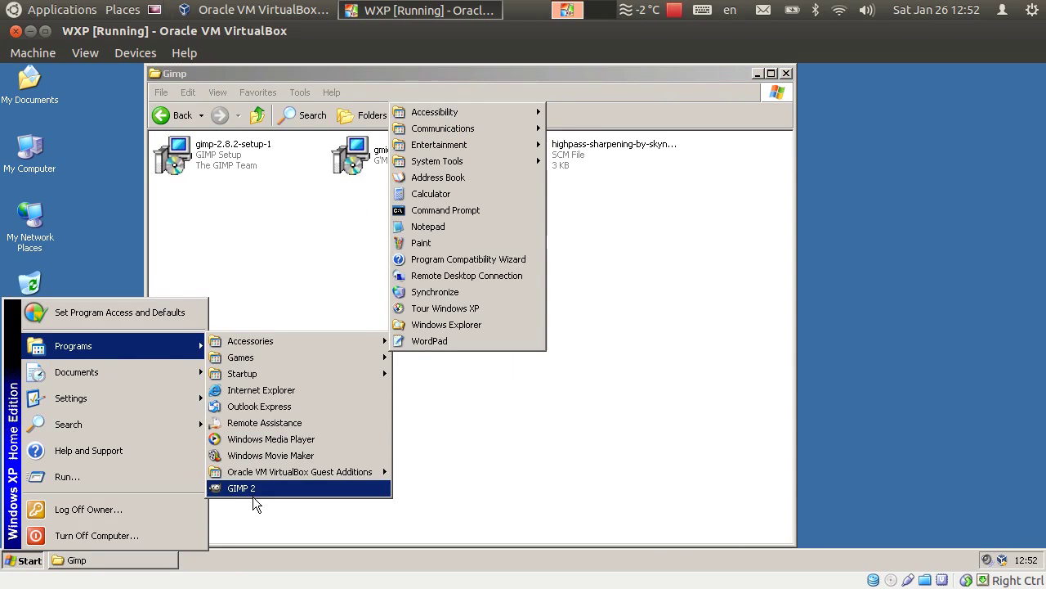
click(249, 493)
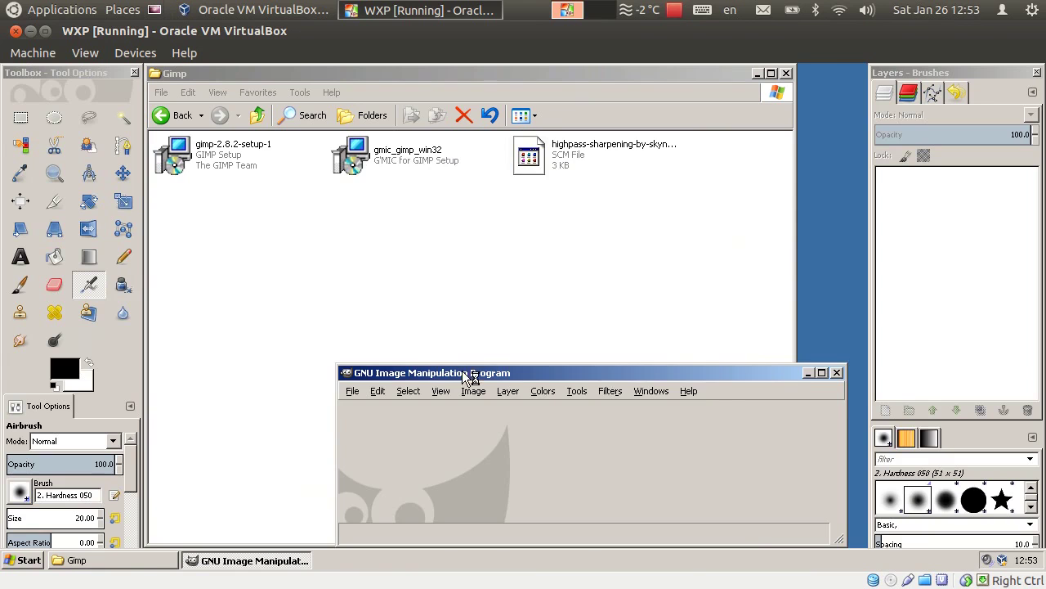
- Switch GIMP to Single-Window Mode and maximize its window
drag(464, 373, 395, 170)
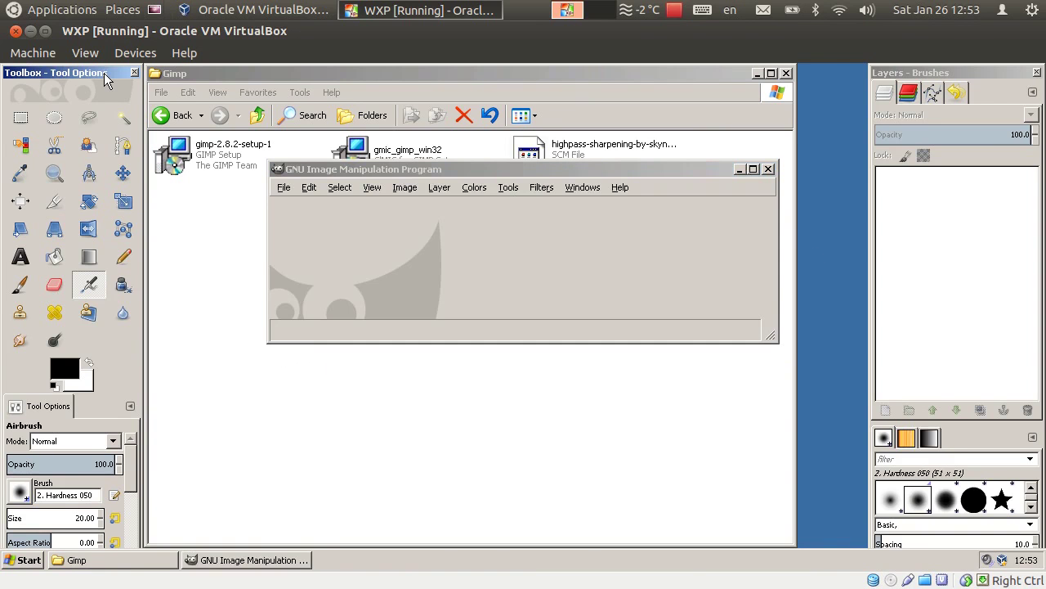
click(106, 75)
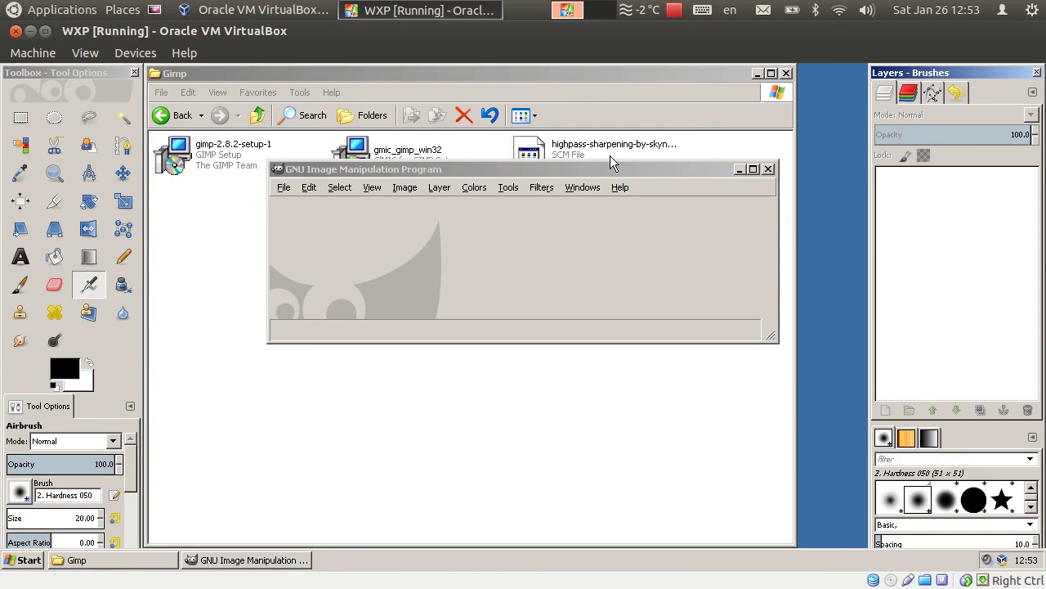
click(572, 172)
click(99, 72)
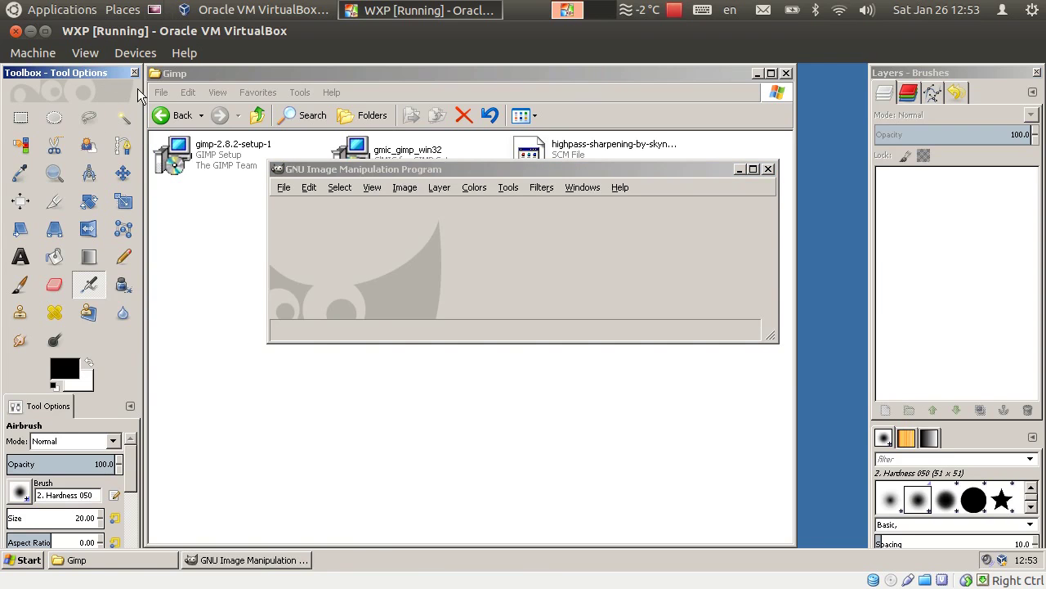
click(448, 172)
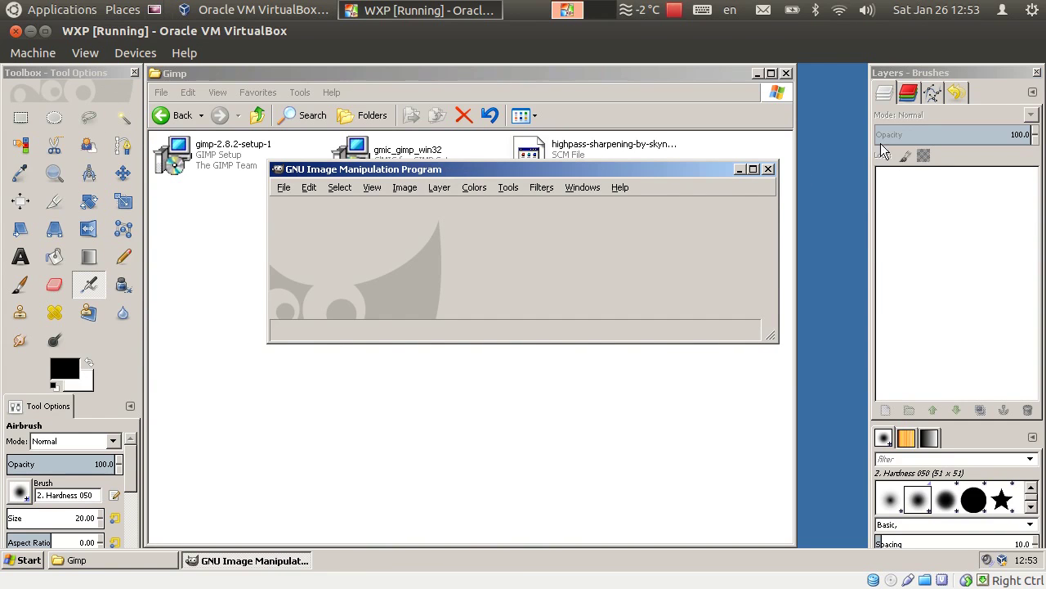
click(579, 187)
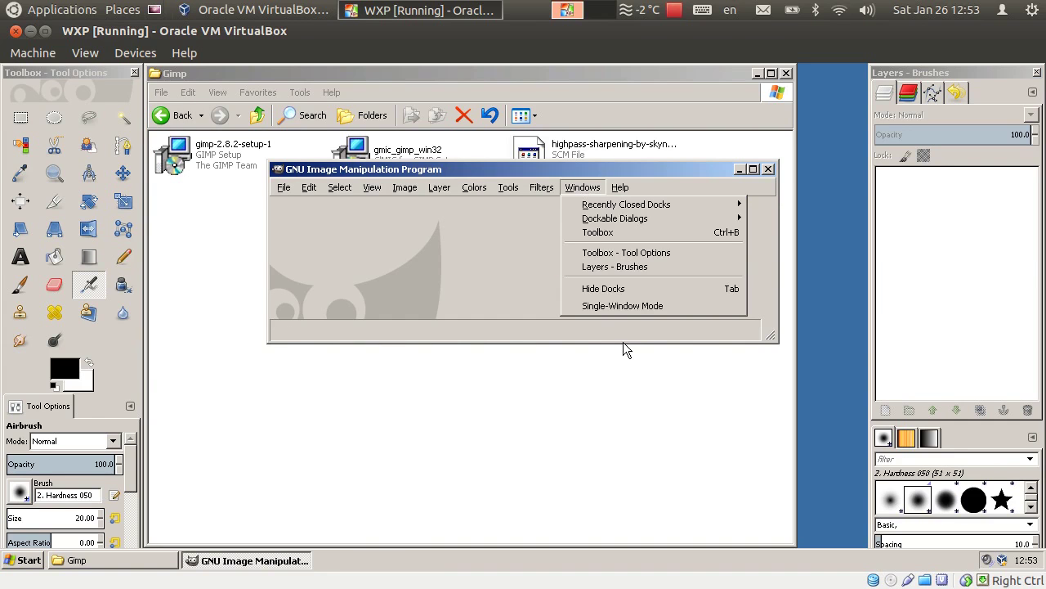
click(624, 309)
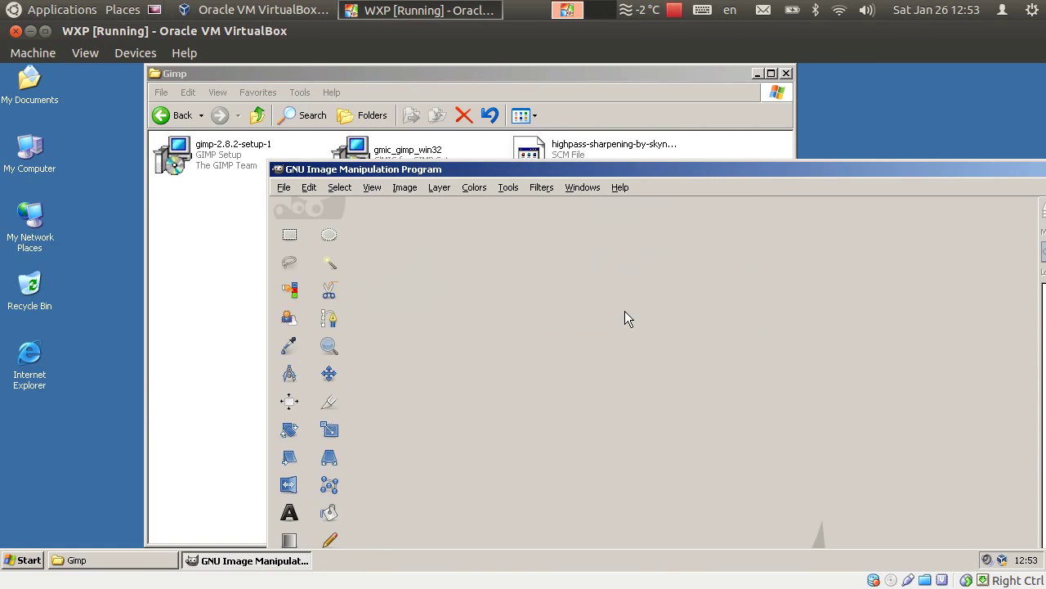
drag(701, 169, 490, 75)
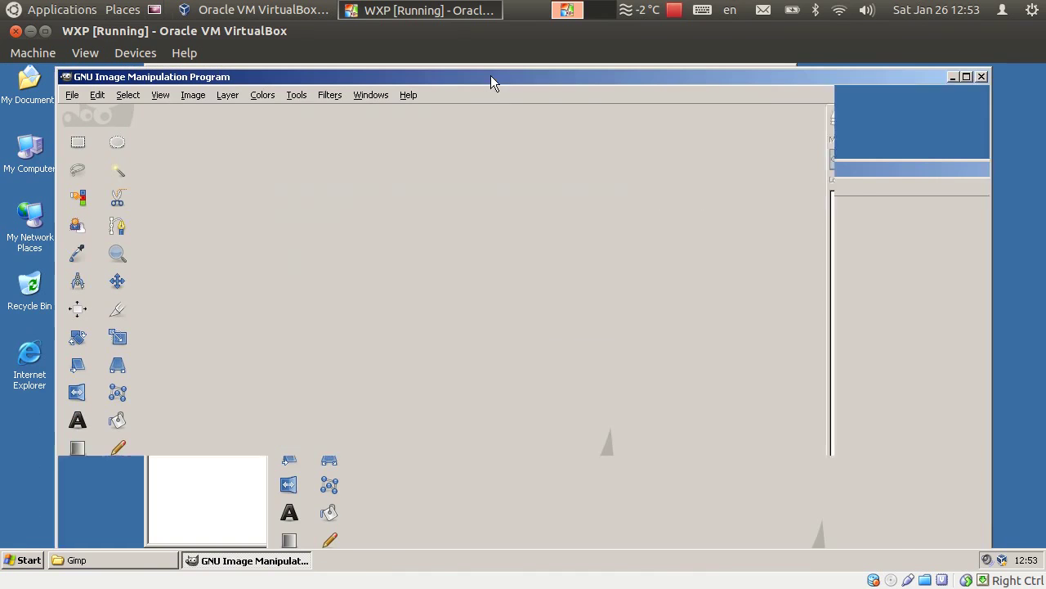
click(965, 79)
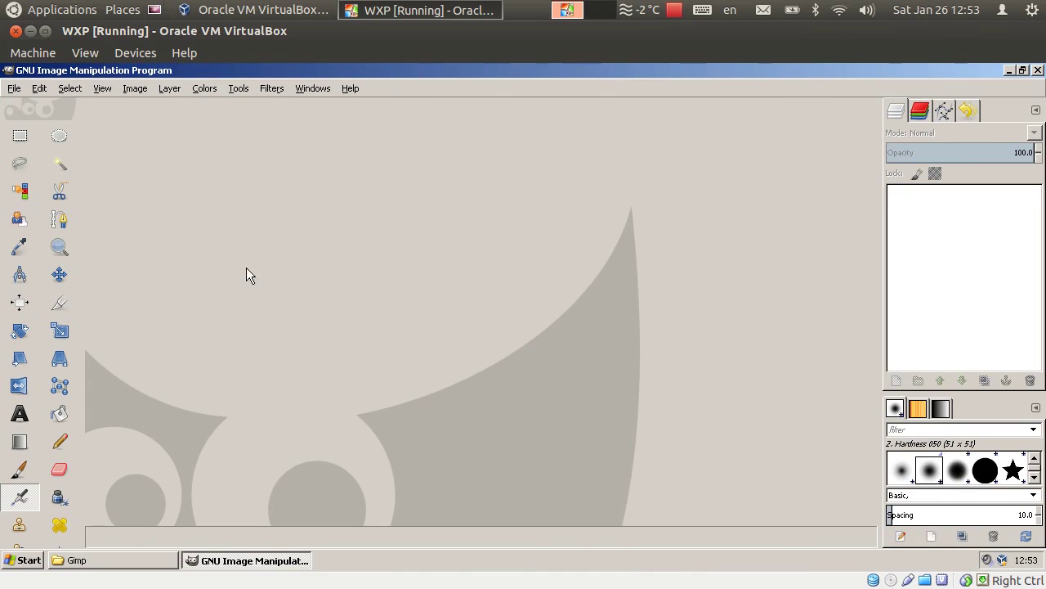
- Widen the toolbox to four tool columns and quit GIMP with Ctrl+Q
drag(73, 267, 53, 266)
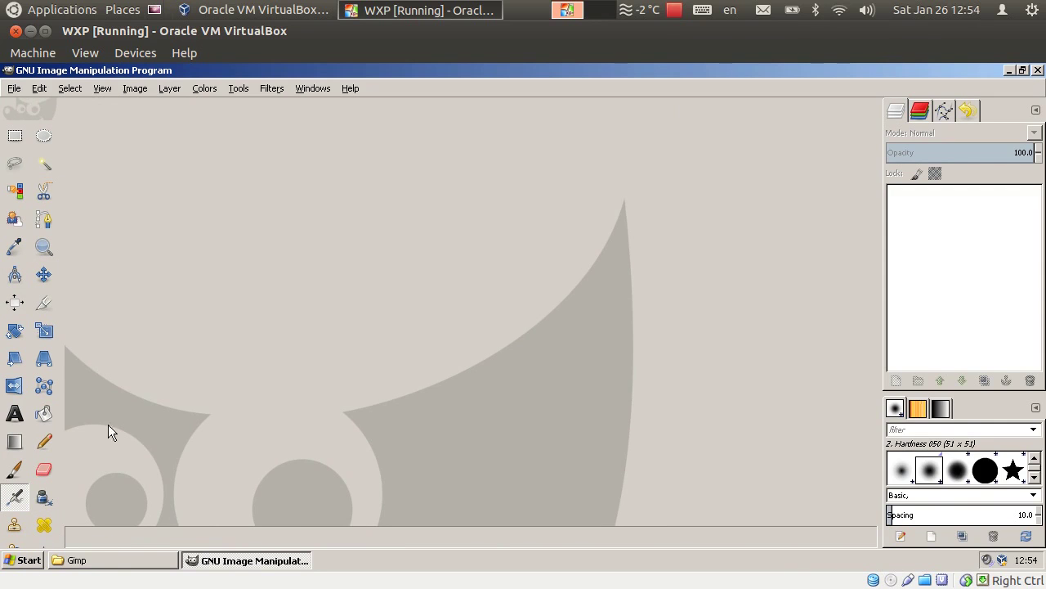
mouse_move(60, 380)
mouse_down()
mouse_move(174, 367)
mouse_move(130, 365)
mouse_move(238, 368)
mouse_up()
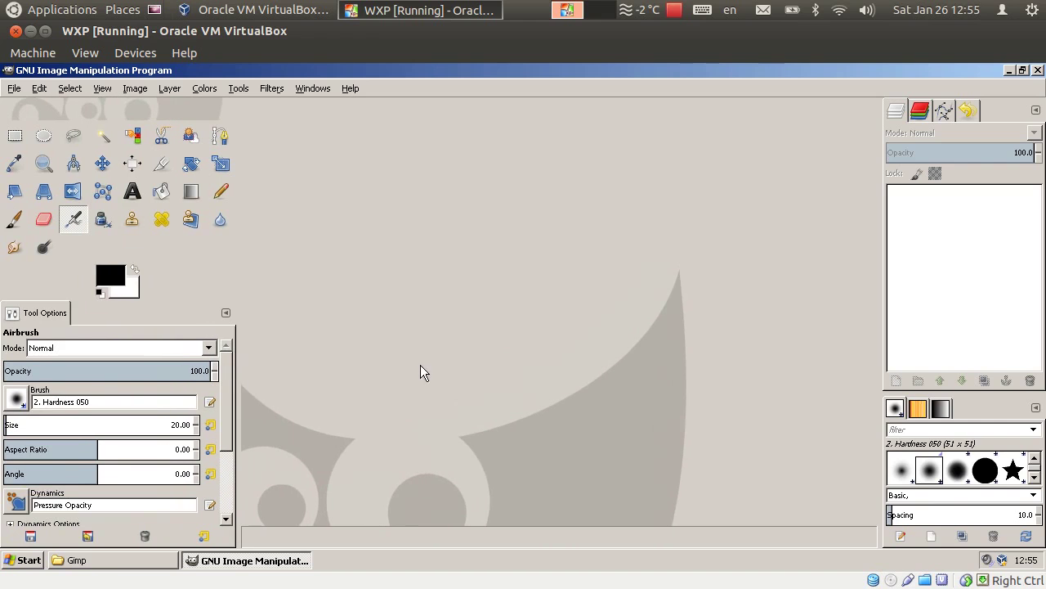
key(ctrl+q)
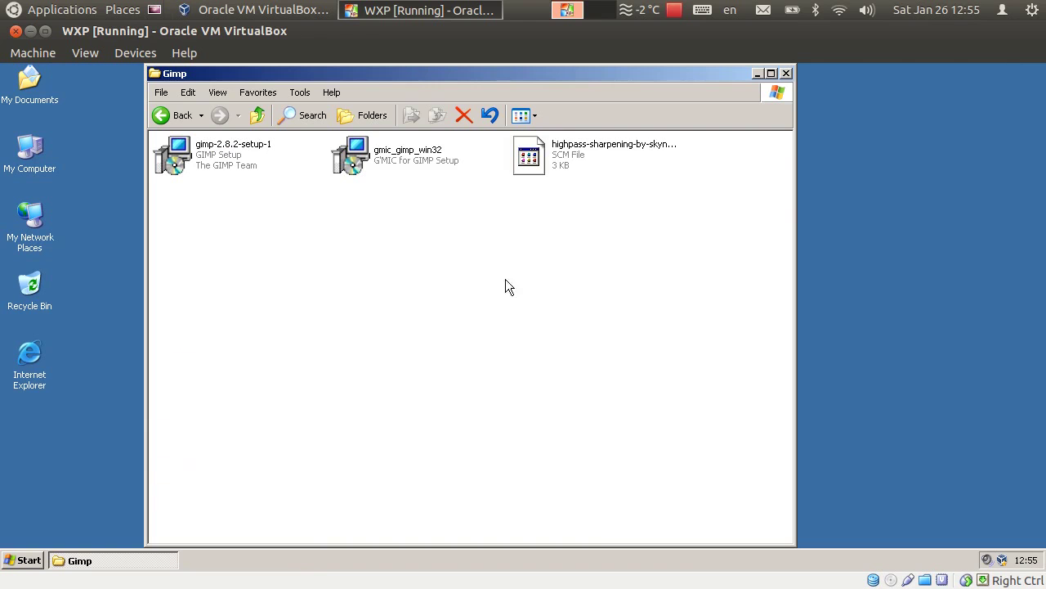
- Run the gmic_gimp_win32 installer, accepting the setup language and licence agreement
click(360, 159)
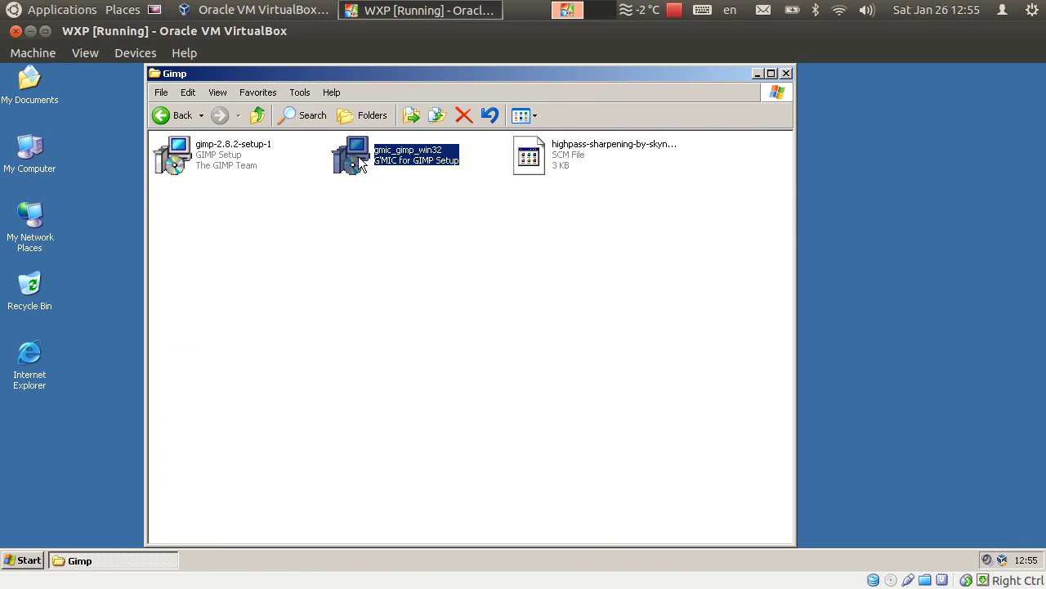
double_click(360, 160)
click(552, 348)
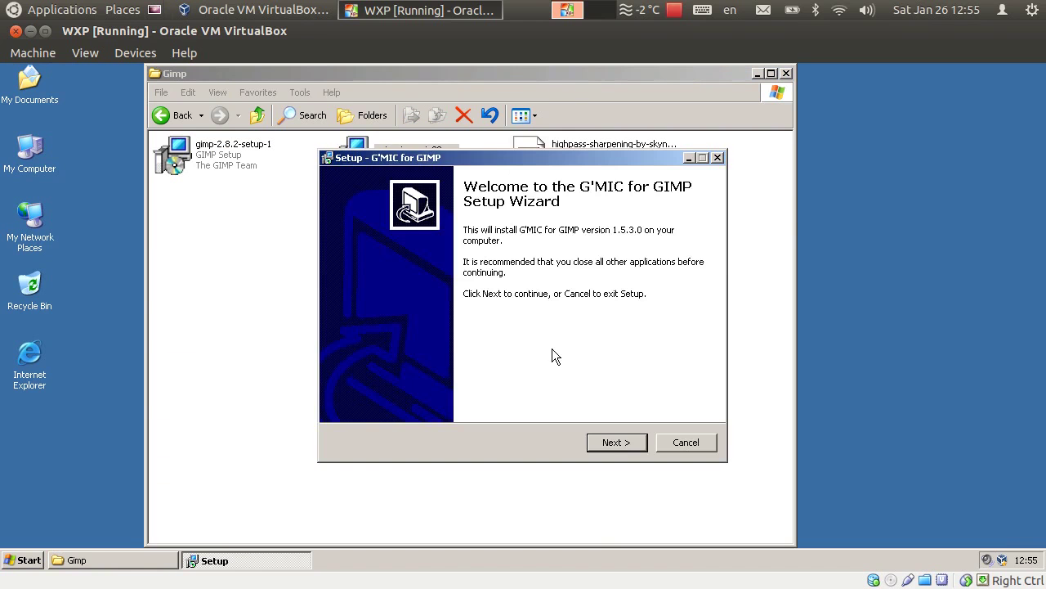
click(619, 442)
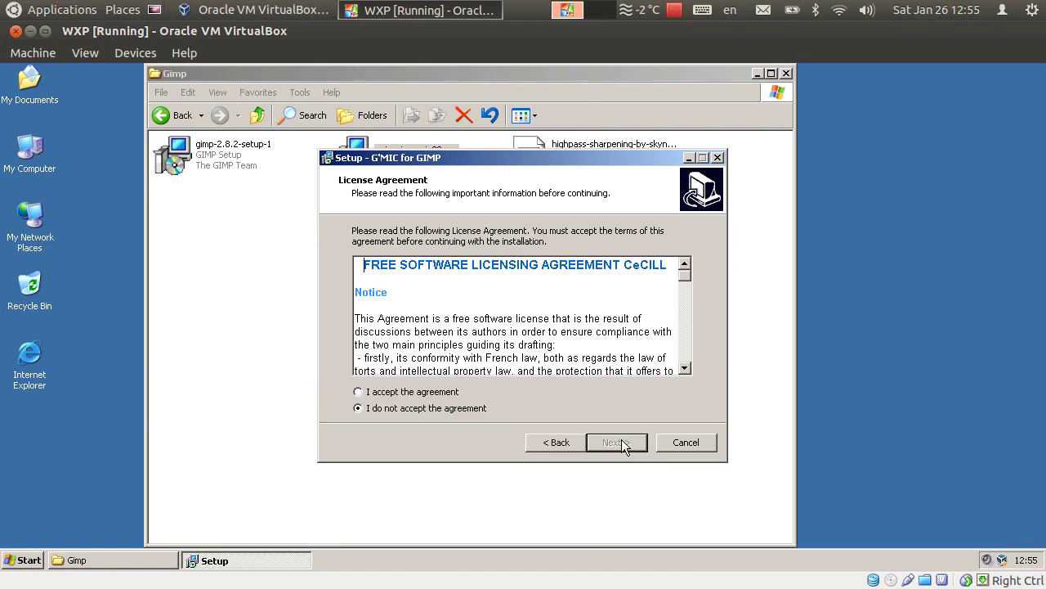
click(445, 393)
click(635, 447)
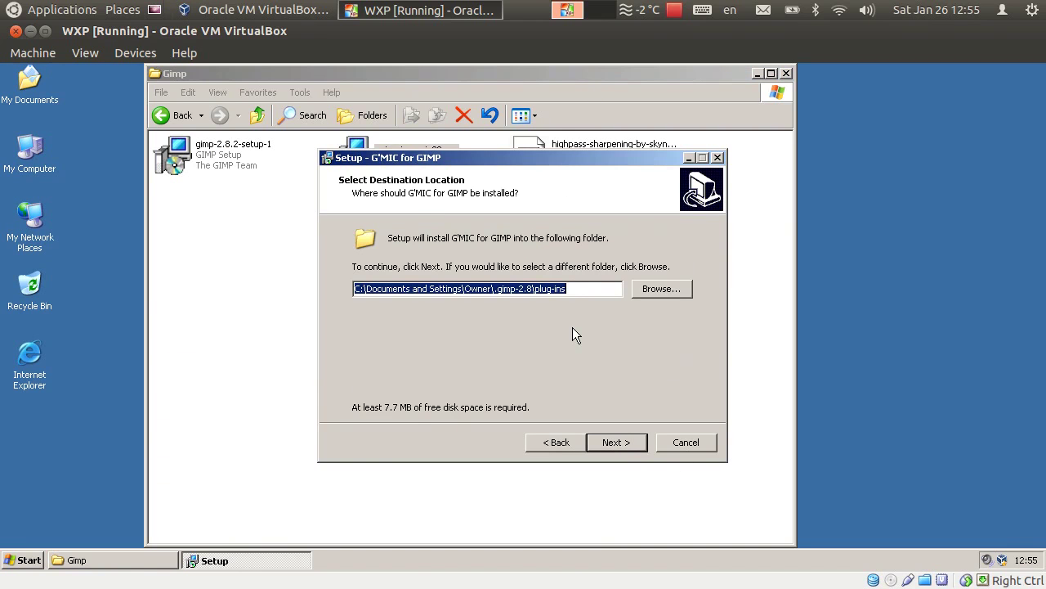
- Install G'MIC into the .gimp-2.8 plug-ins folder and close the finished installer
click(623, 444)
click(623, 444)
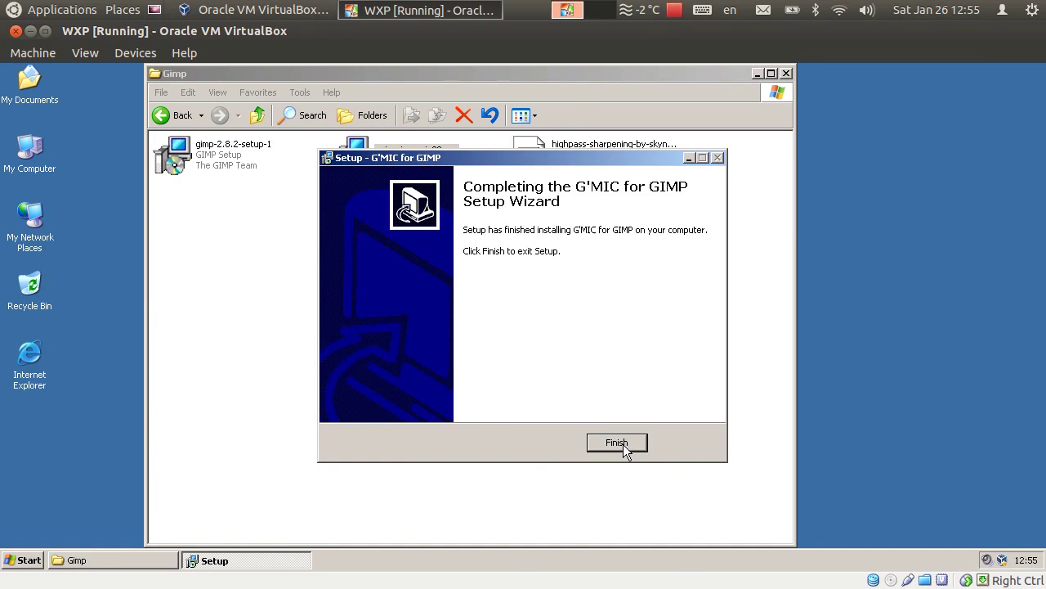
click(623, 444)
click(35, 561)
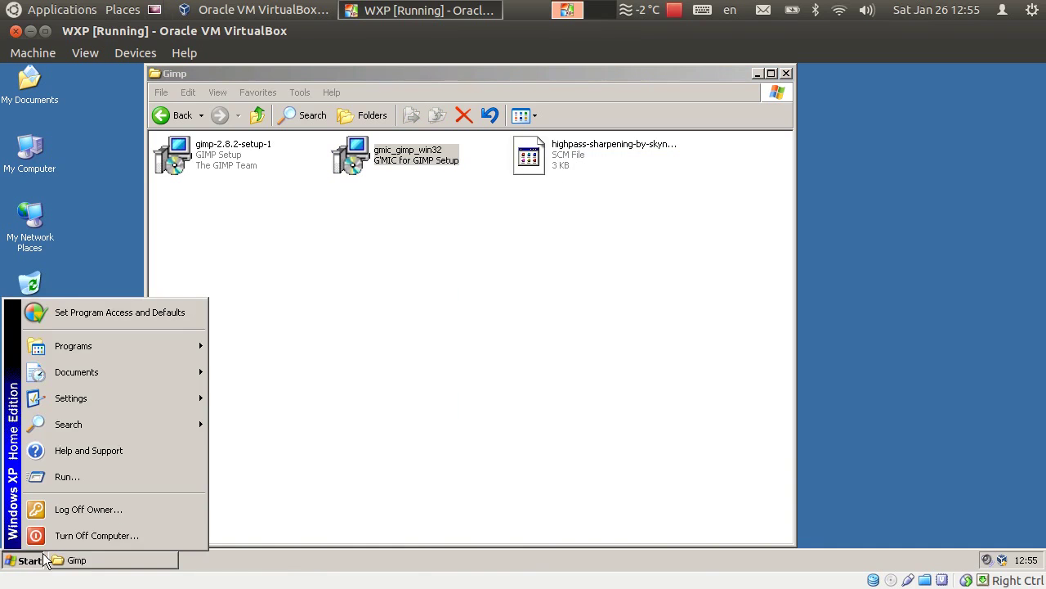
mouse_move(111, 346)
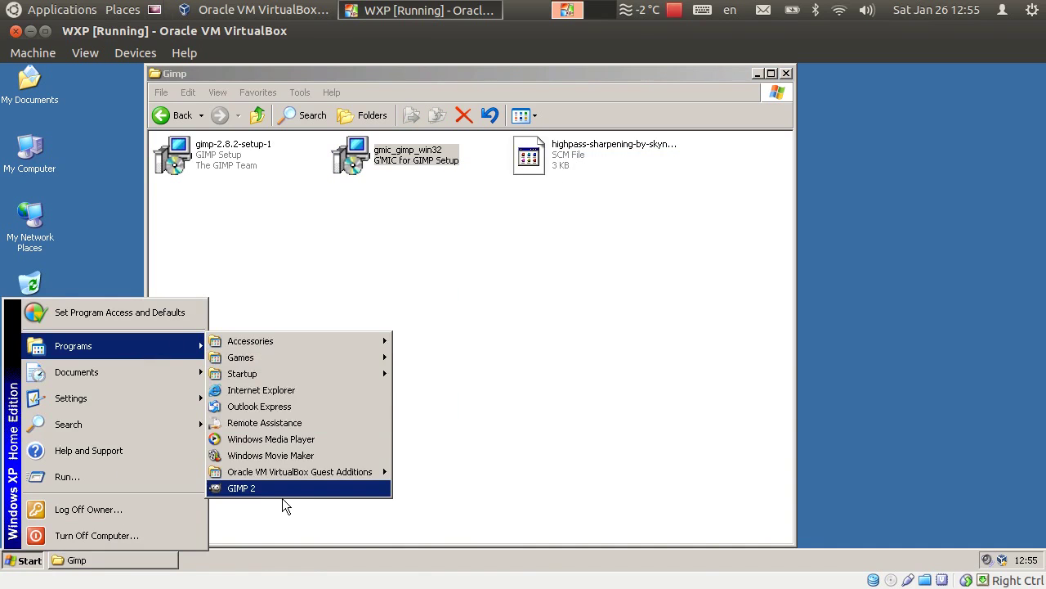
- Launch GIMP 2, create a new 640×400 image, and run Filters > G'MIC on it
click(285, 490)
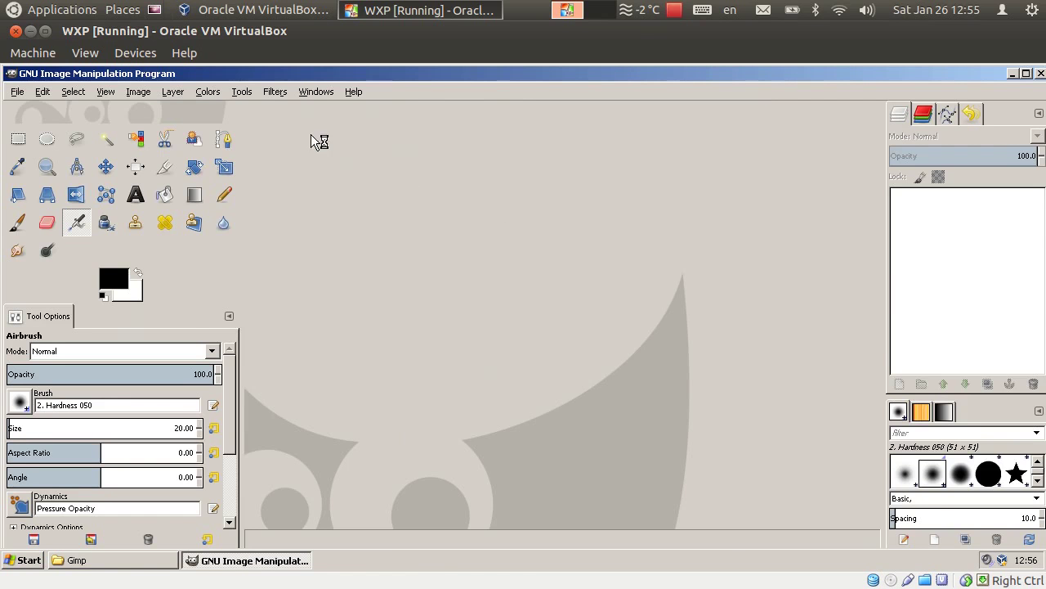
click(17, 91)
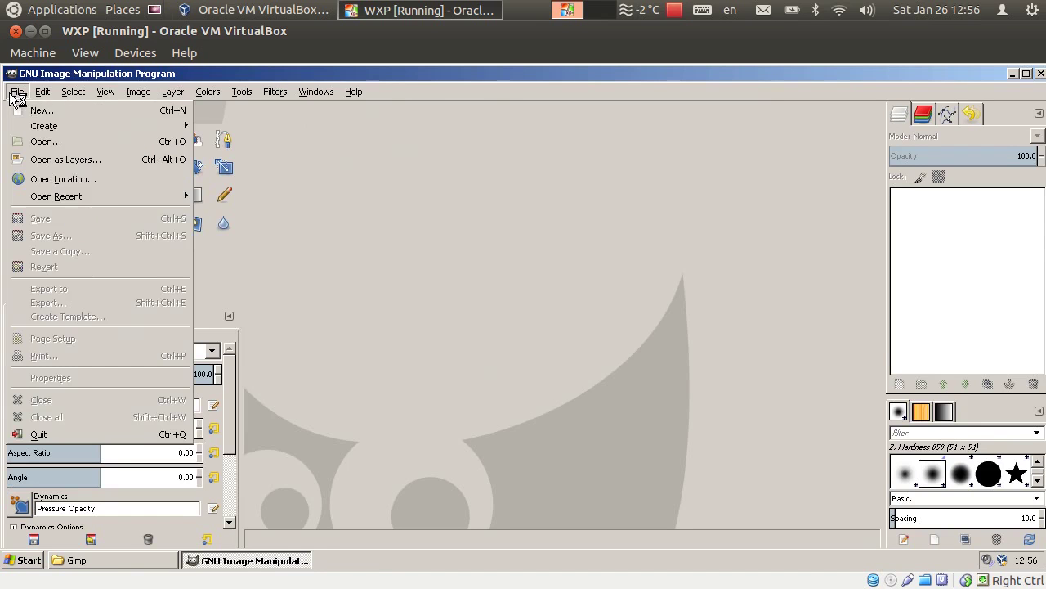
click(41, 111)
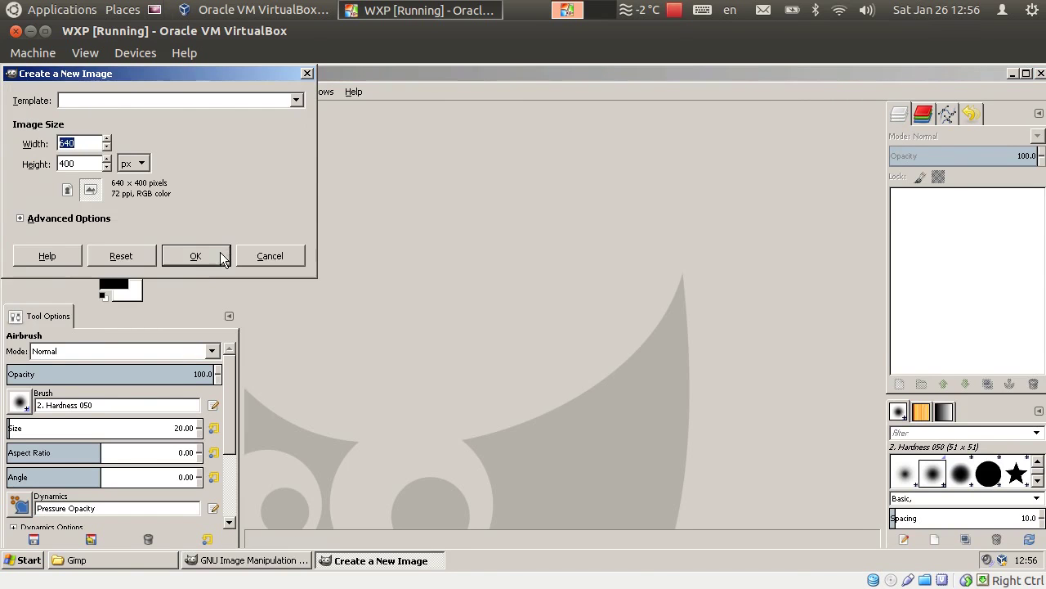
click(220, 255)
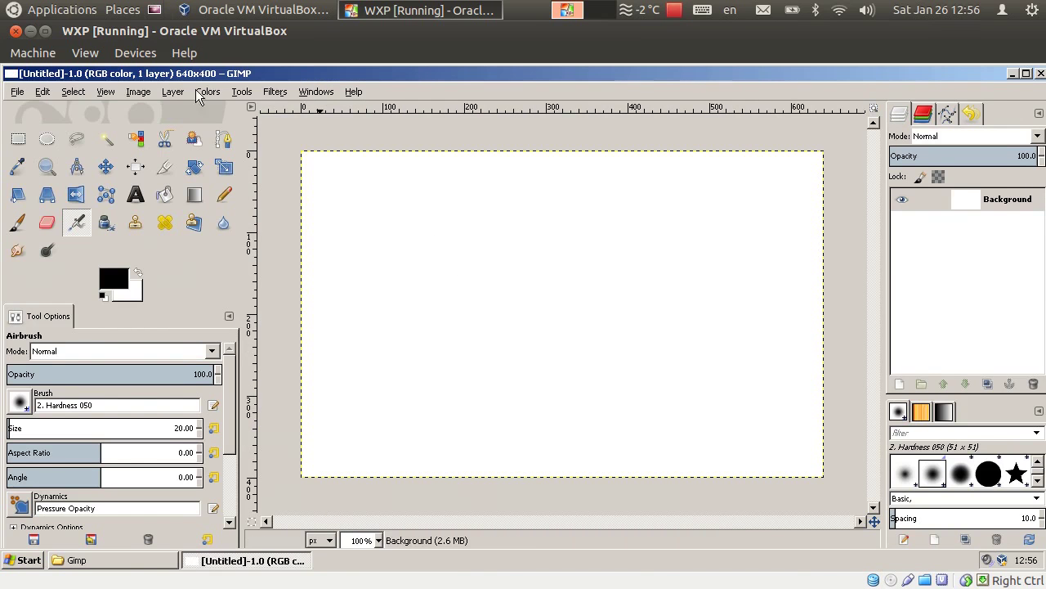
click(277, 94)
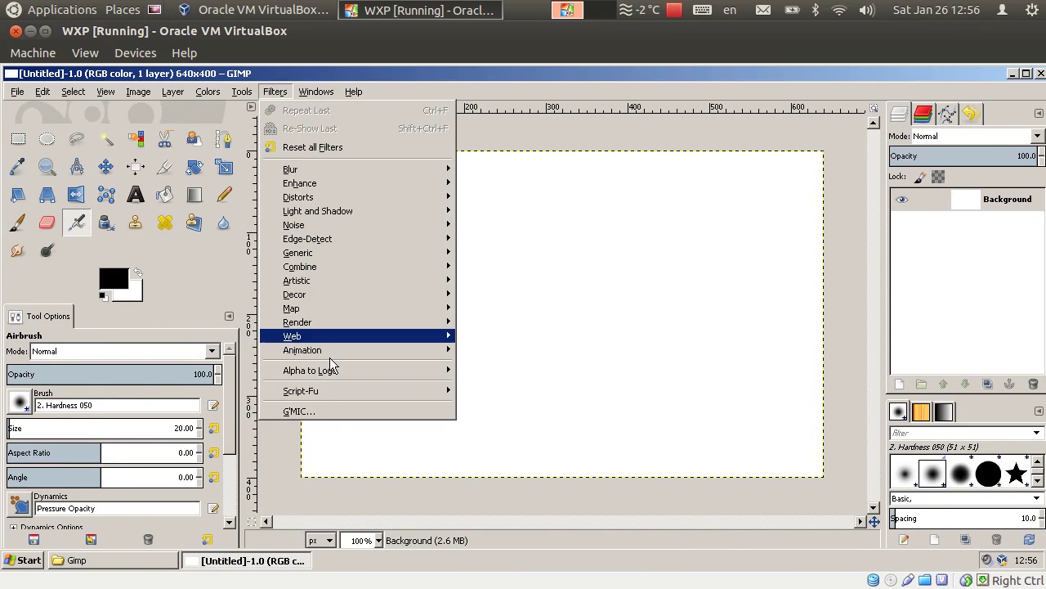
click(326, 411)
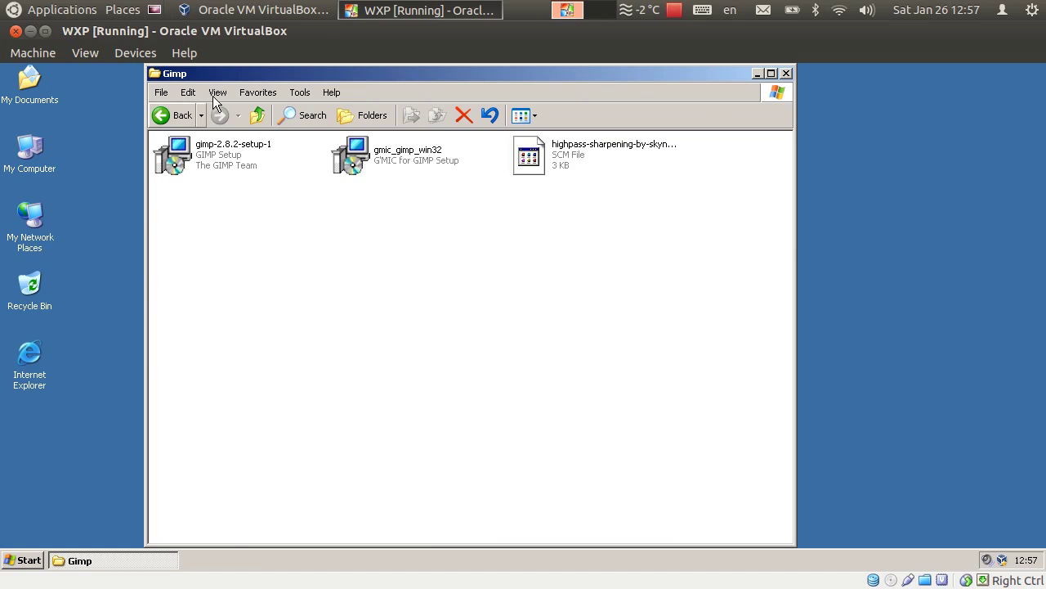
- Go from My Computer to the .gimp-2.8 folder in the user's profile under Documents and Settings
drag(290, 68, 614, 75)
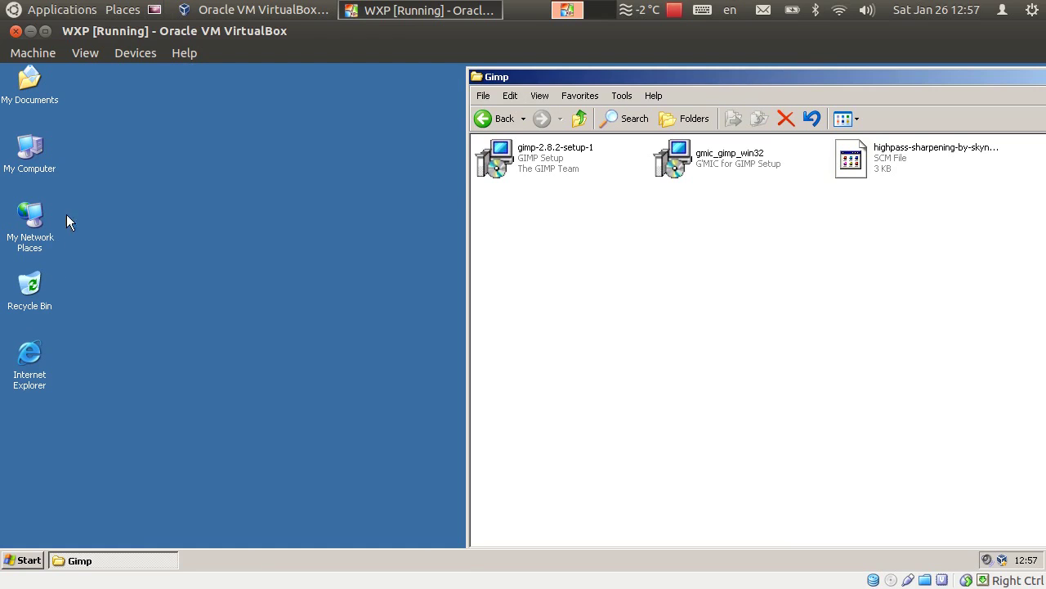
double_click(26, 151)
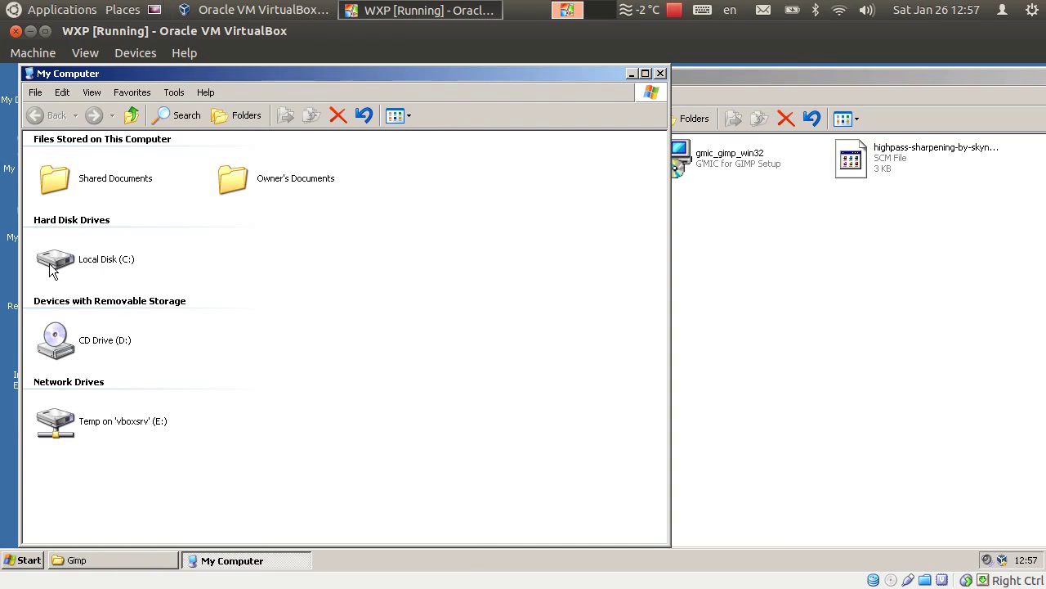
double_click(51, 260)
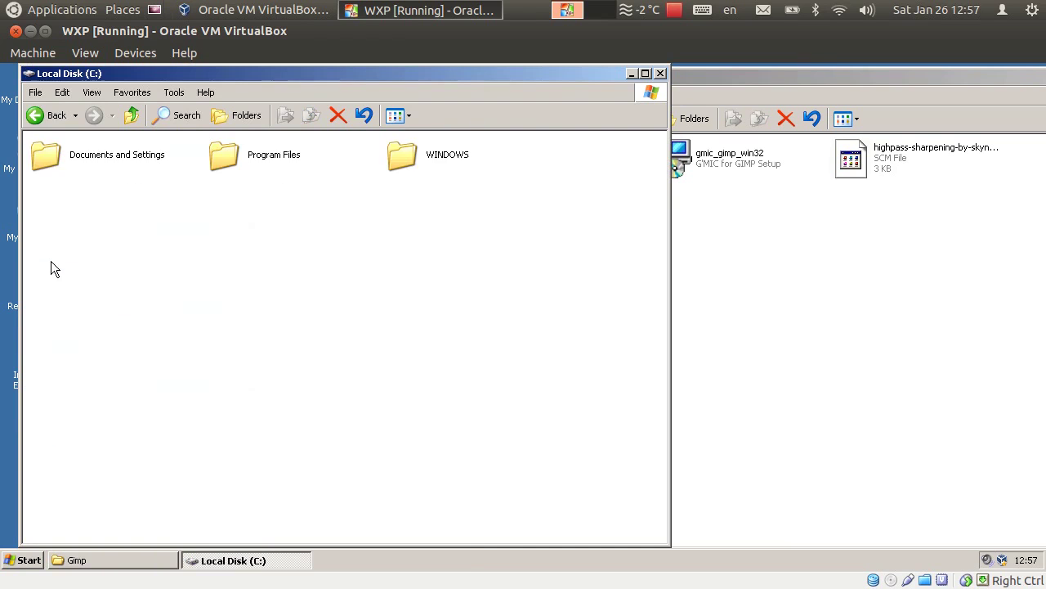
double_click(48, 151)
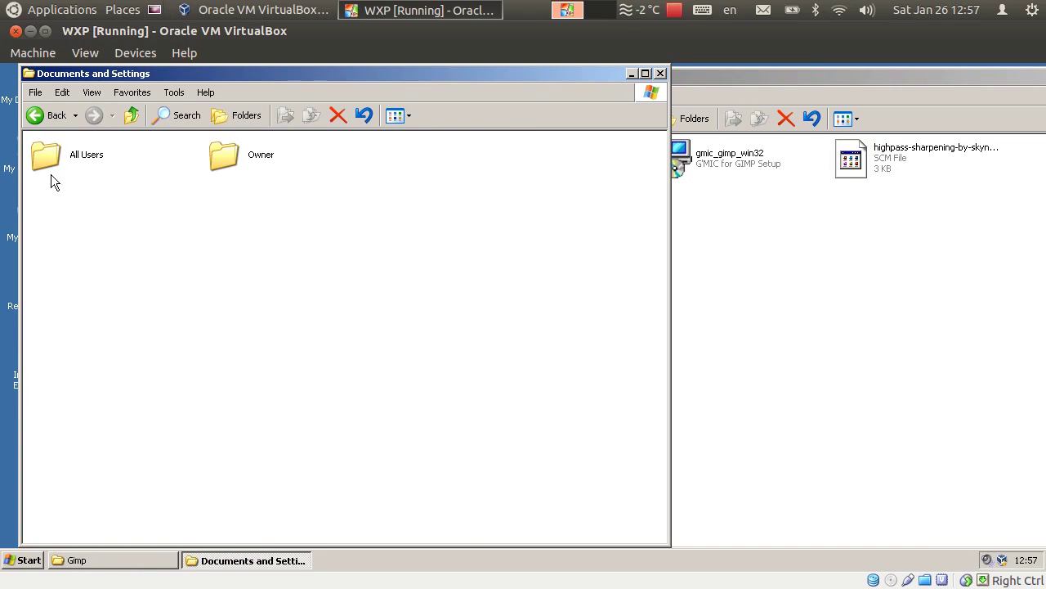
mouse_move(225, 157)
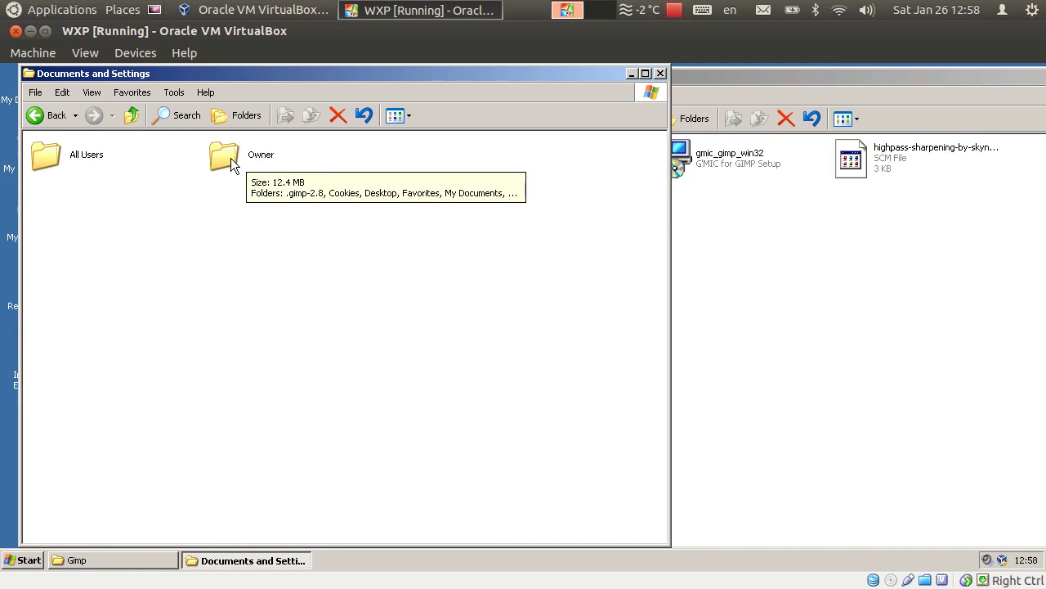
double_click(231, 157)
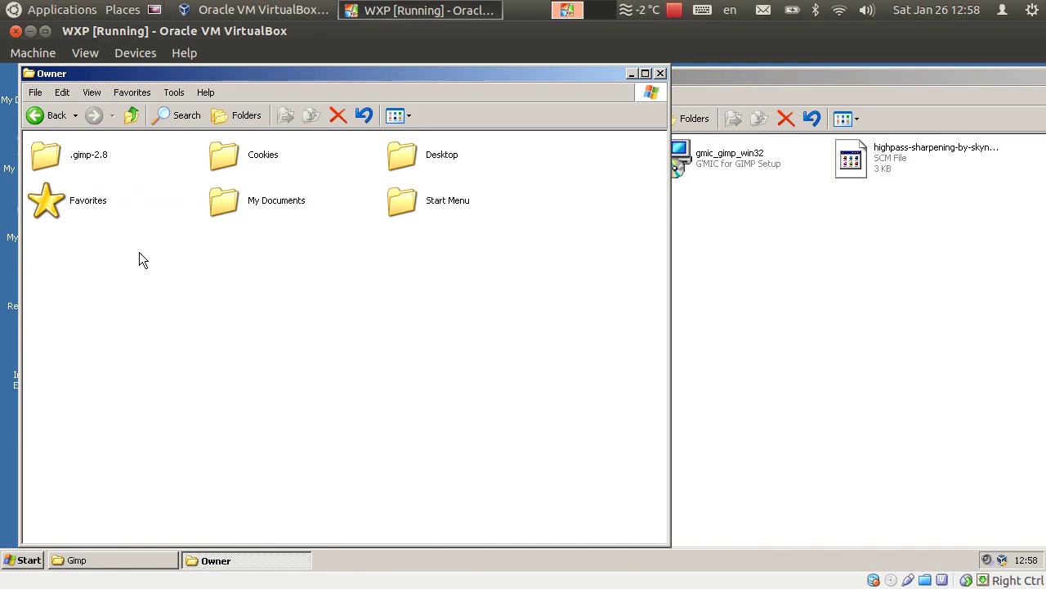
double_click(47, 160)
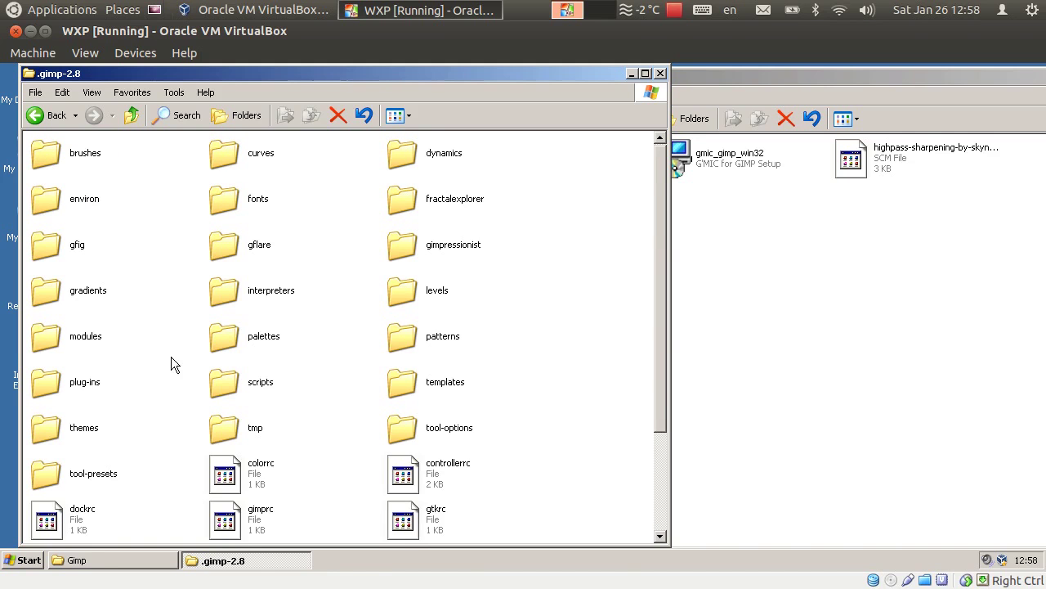
- Copy the highpass-sharpening script into the scripts folder and check gmic_gimp in plug-ins
double_click(225, 386)
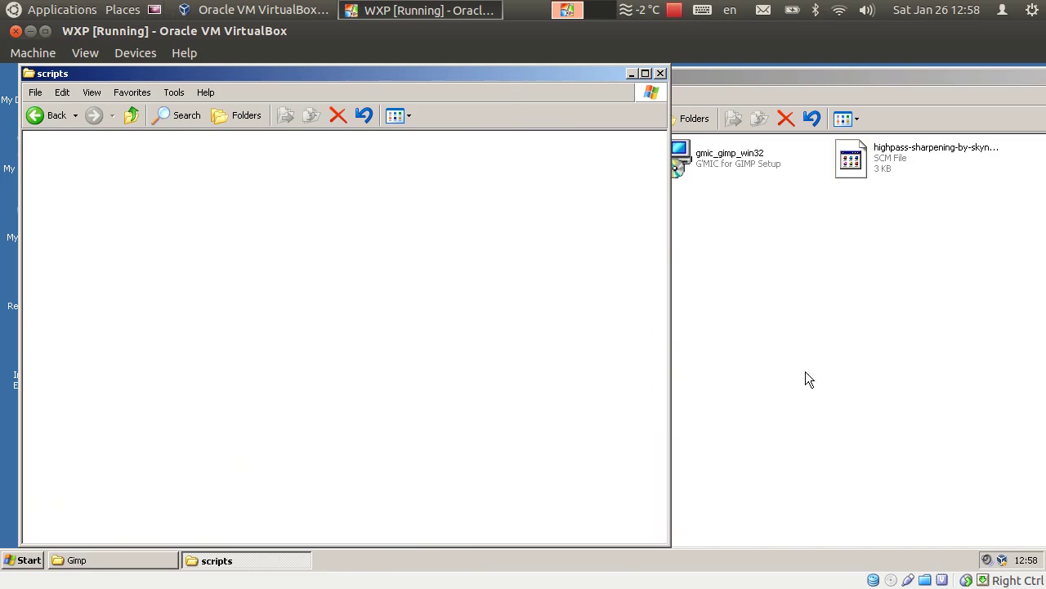
click(861, 359)
drag(853, 156, 149, 402)
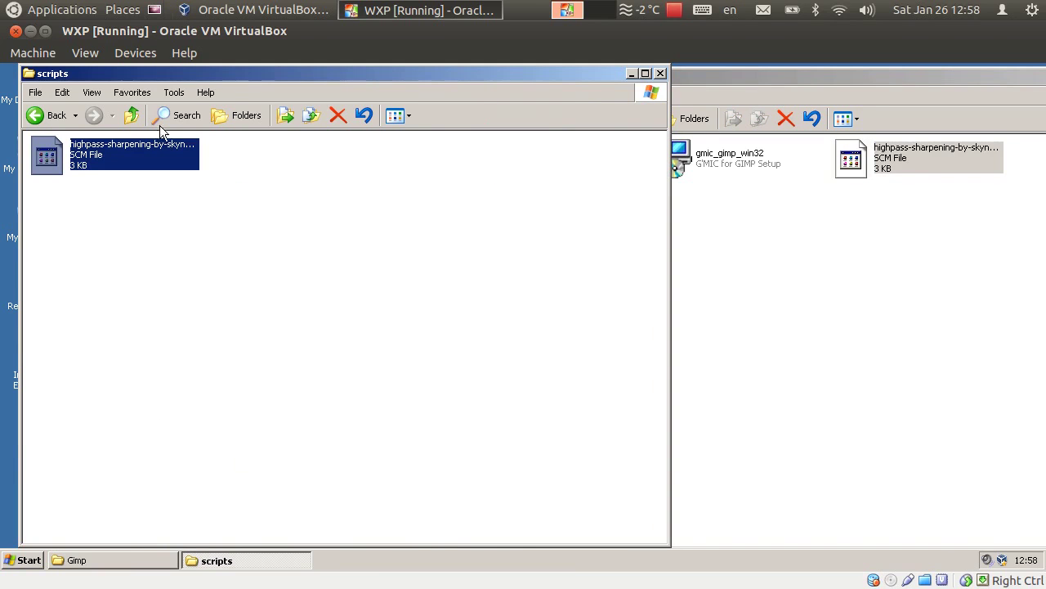
click(132, 112)
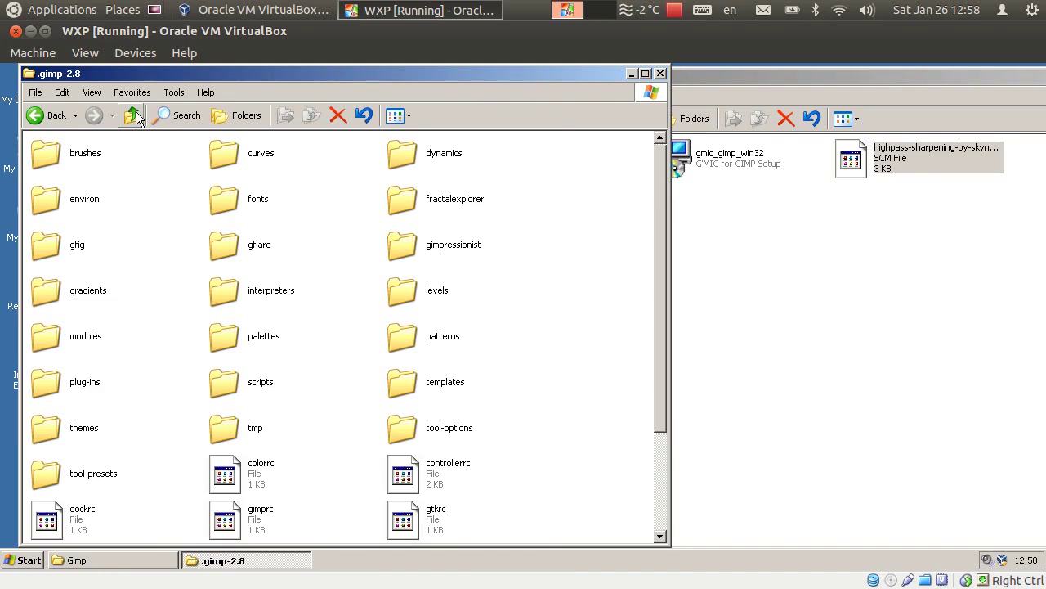
double_click(43, 388)
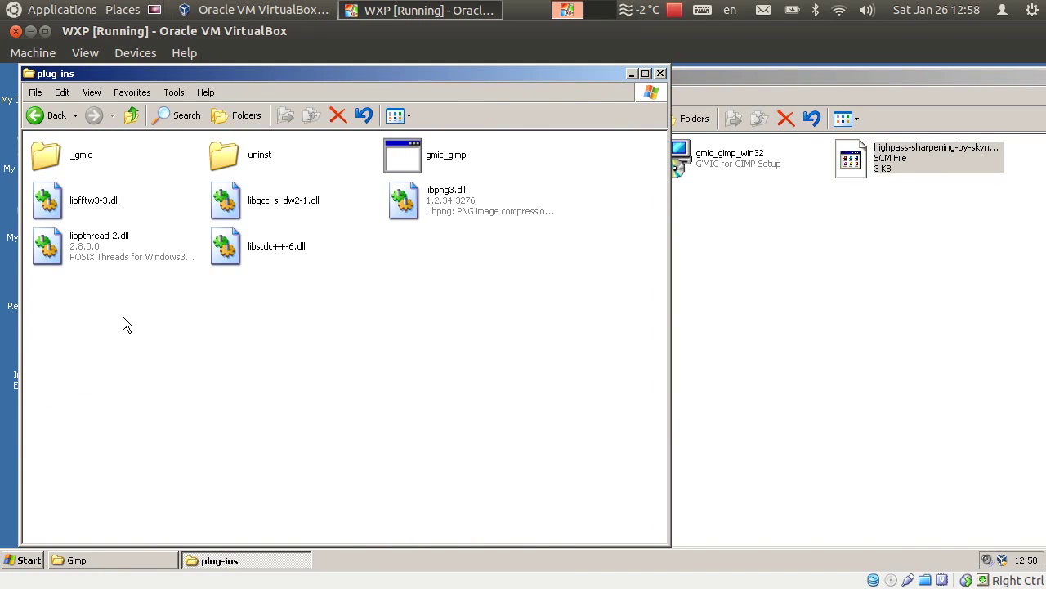
click(408, 137)
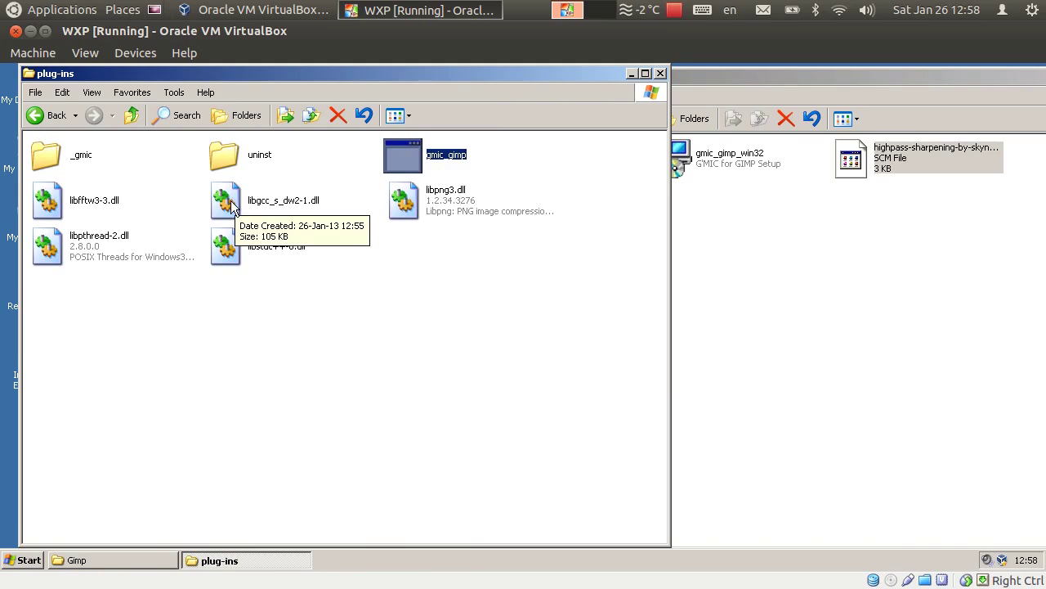
click(437, 272)
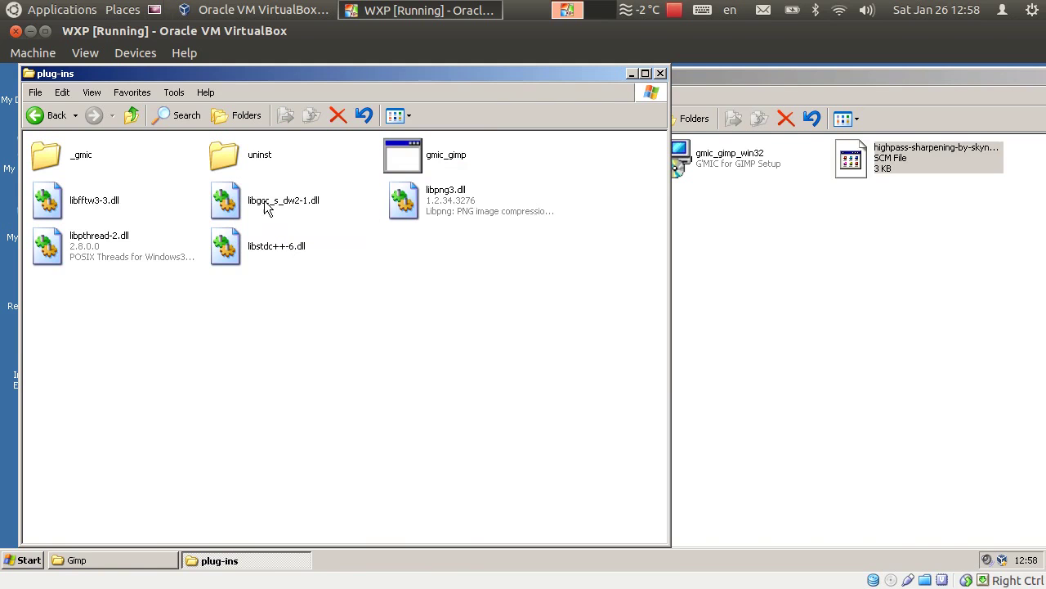
key(BackSpace)
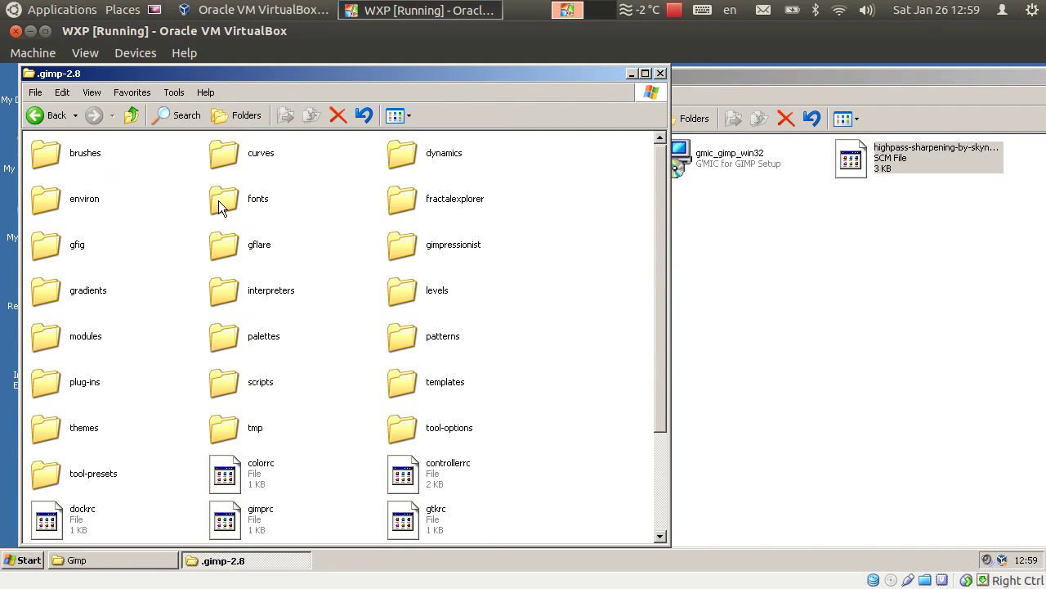
- Browse the brushes, gradients and patterns folders inside .gimp-2.8
click(45, 157)
double_click(46, 157)
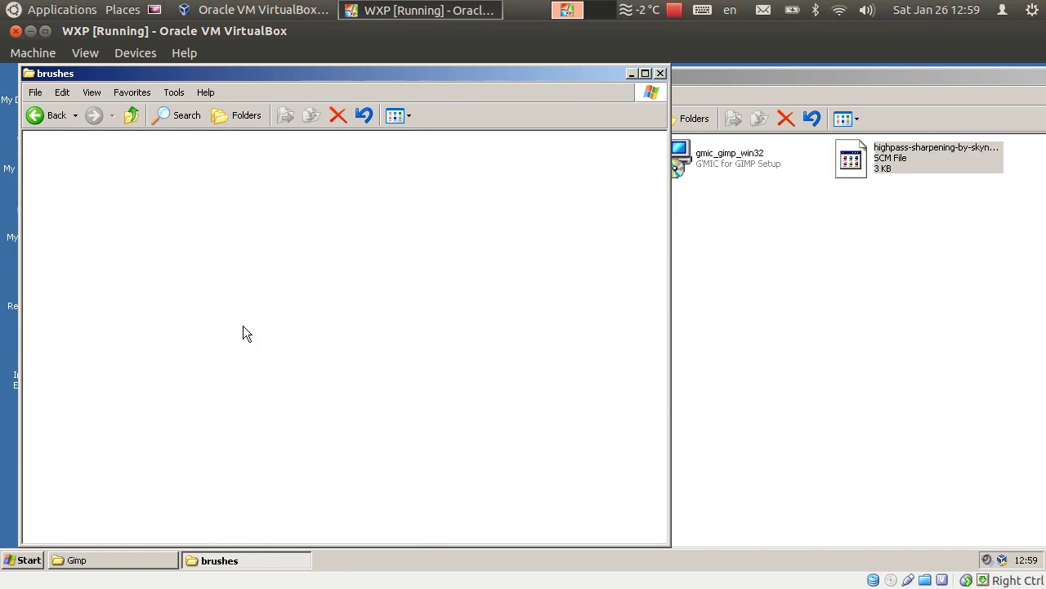
click(135, 120)
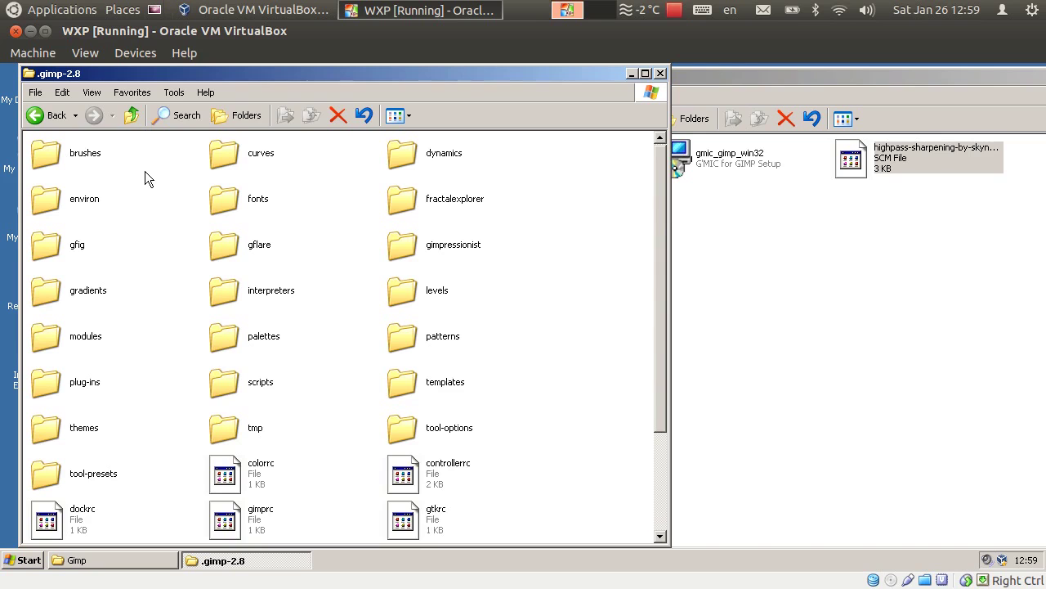
click(46, 295)
double_click(47, 296)
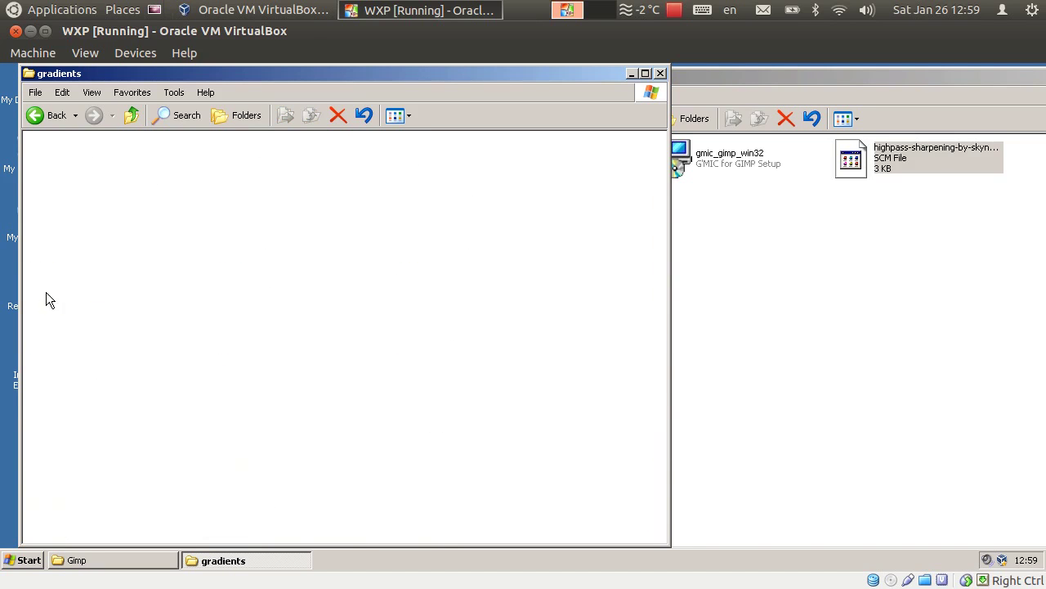
click(138, 120)
double_click(405, 346)
key(BackSpace)
- Close the .gimp-2.8 window and move the Gimp folder window to the left
scroll(291, 313, up, 3)
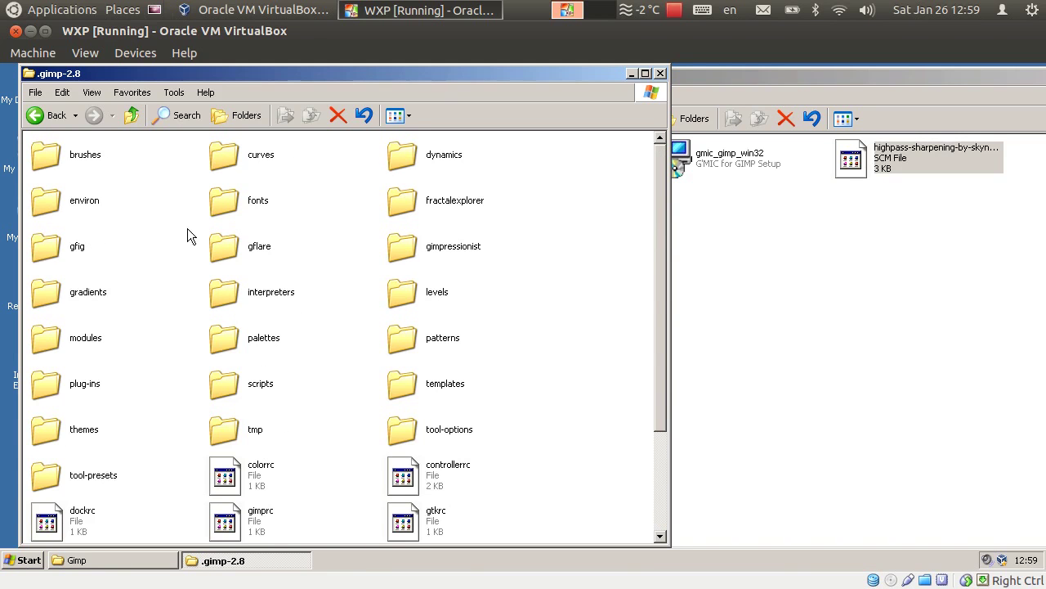
click(660, 74)
drag(665, 76, 355, 62)
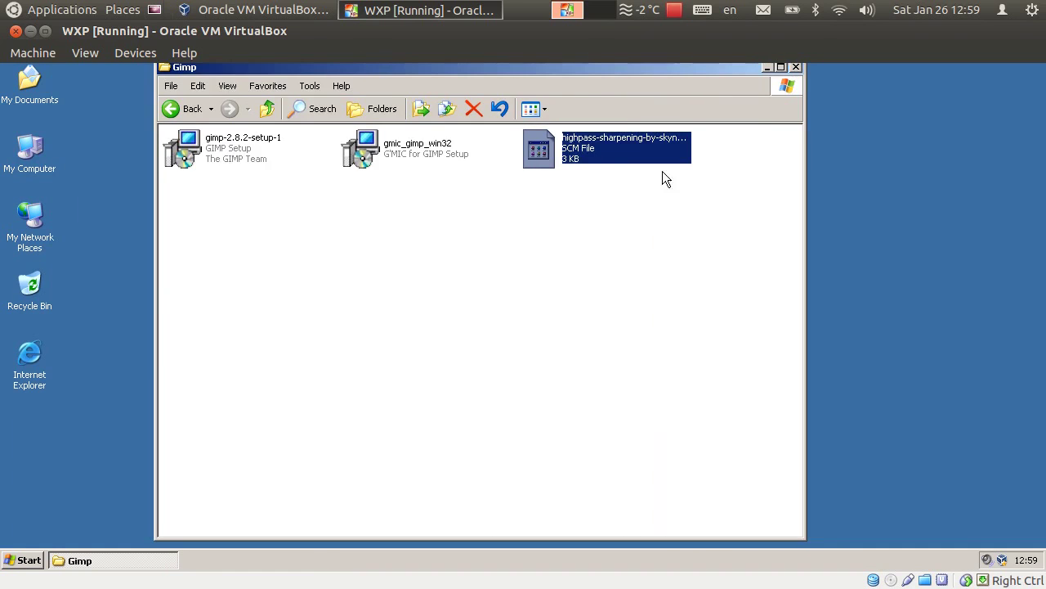
- Close the Gimp folder, start GIMP 2 from the Start menu, and create a new 640×400 image
click(795, 69)
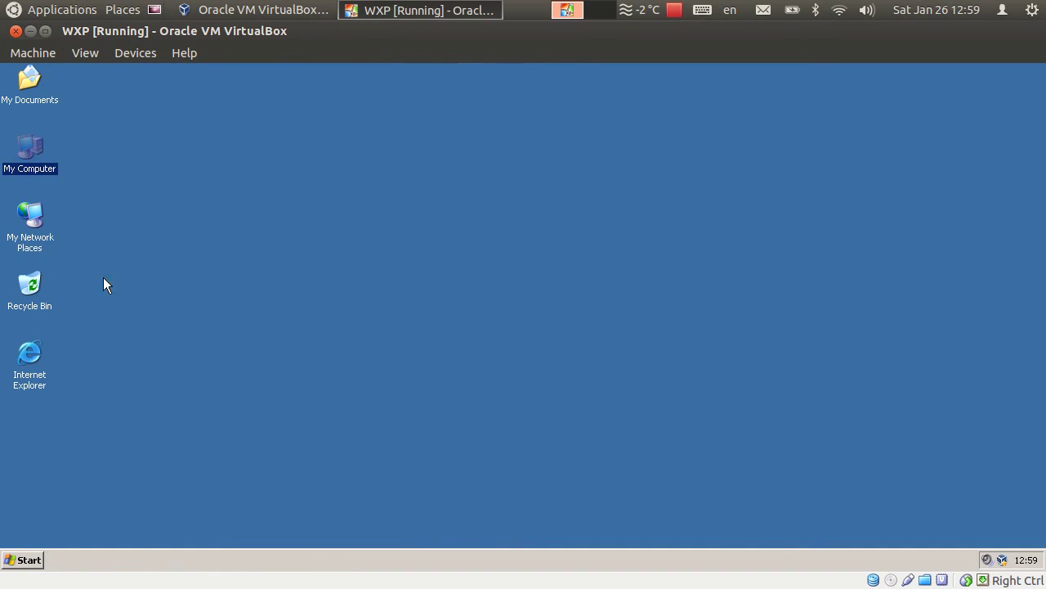
click(18, 559)
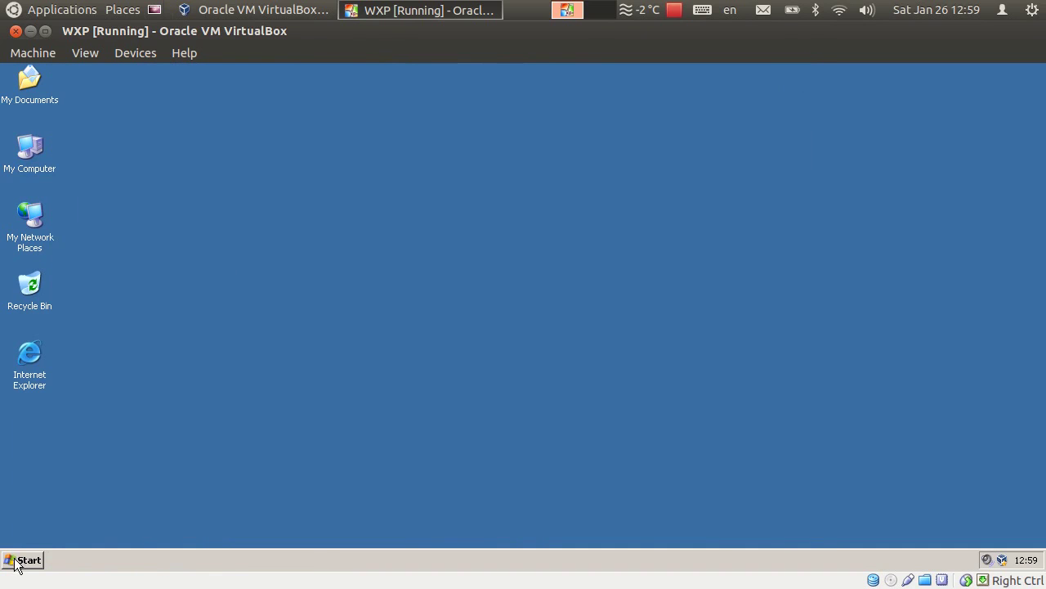
click(247, 491)
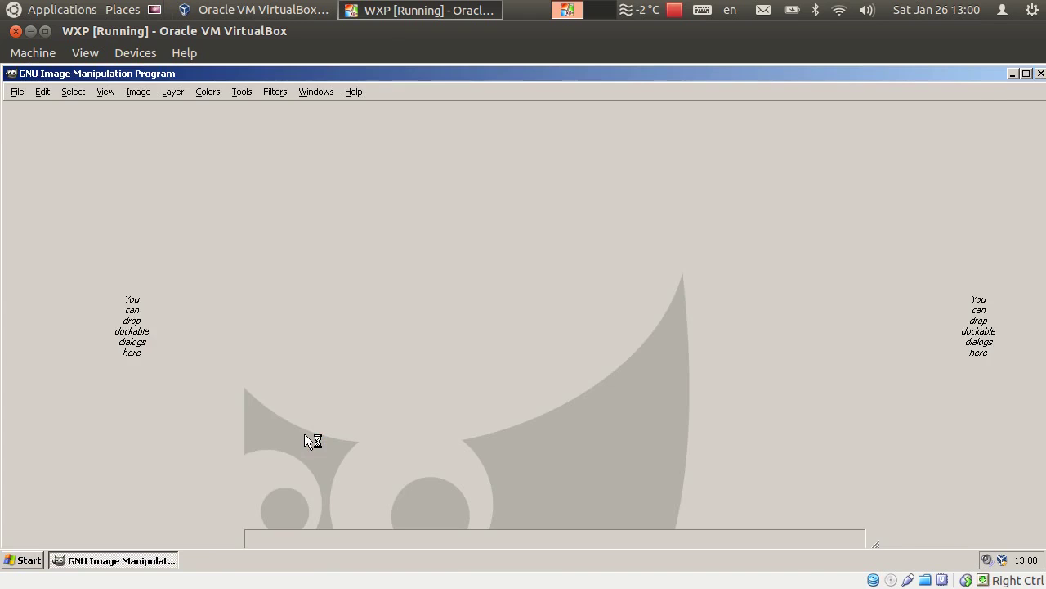
click(16, 92)
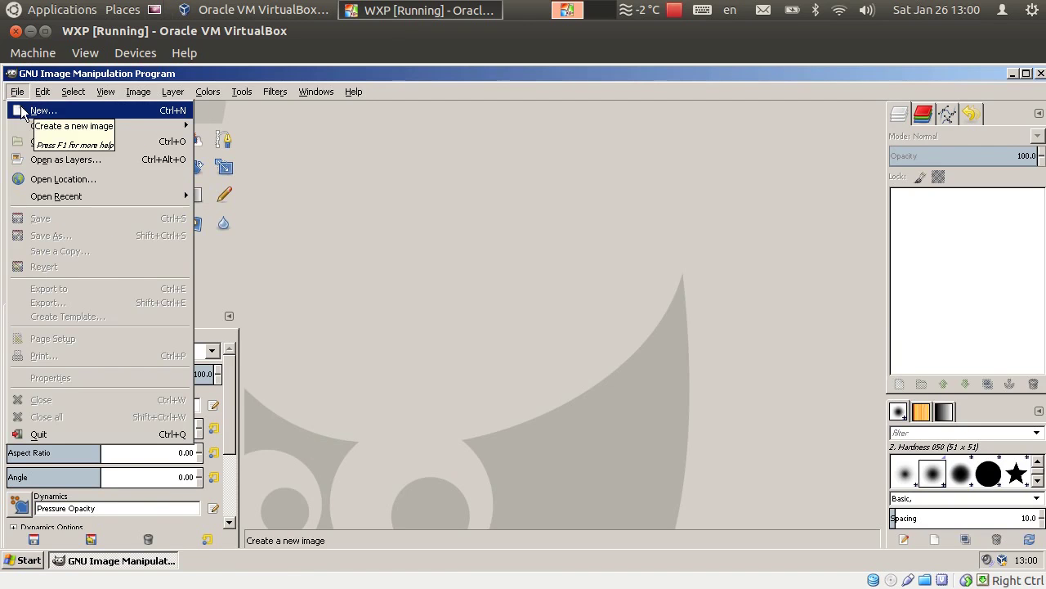
click(33, 110)
click(196, 255)
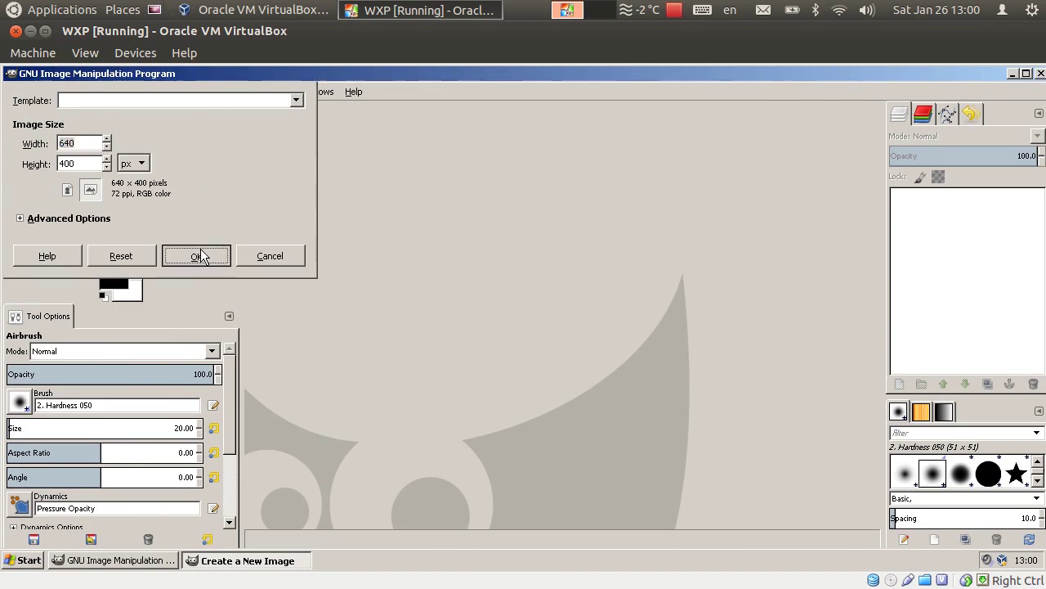
click(270, 92)
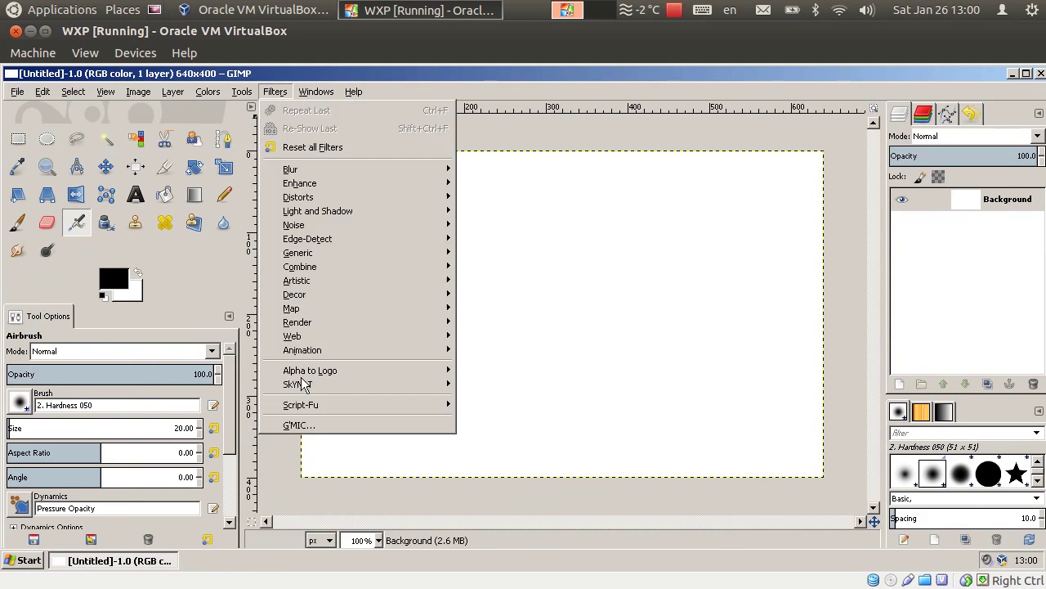
- Render G'MIC's 3d random objects onto the canvas as cubes with density 202 and size 7.82
click(309, 425)
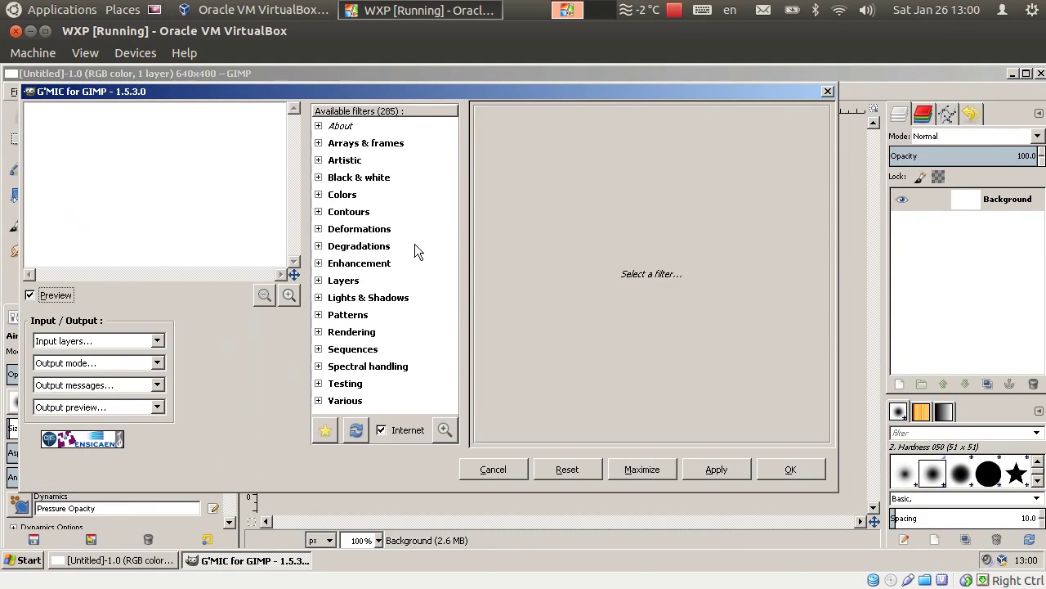
click(381, 327)
click(372, 270)
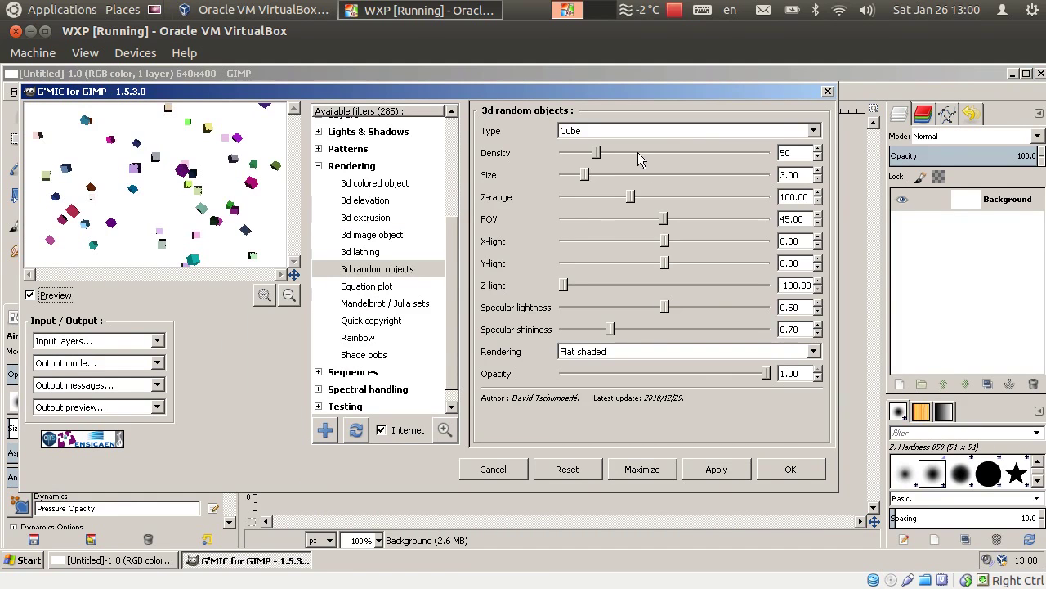
click(815, 131)
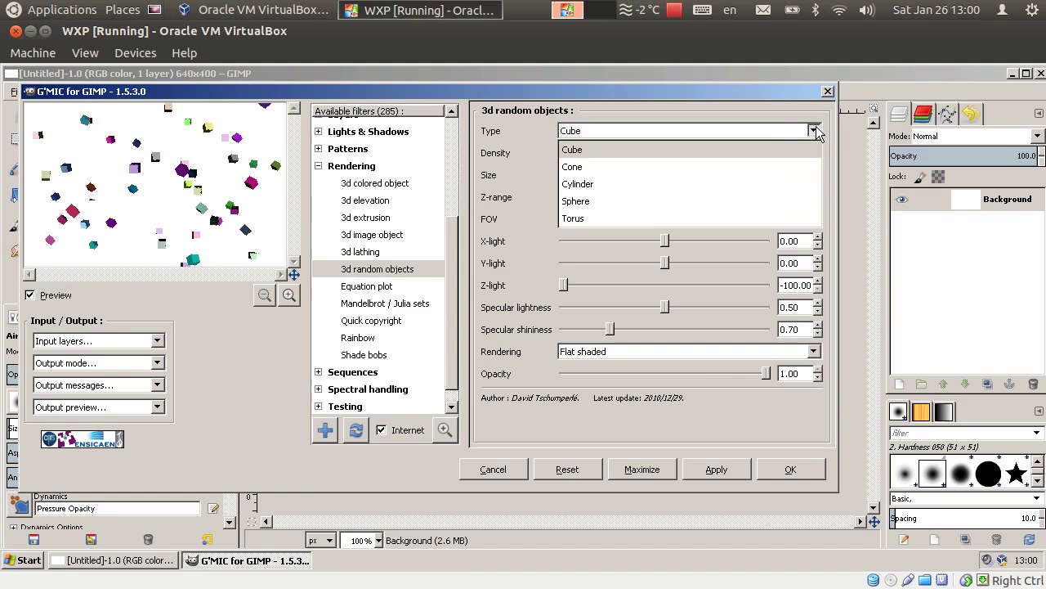
click(675, 153)
mouse_move(667, 155)
mouse_down()
mouse_move(598, 156)
mouse_move(697, 155)
mouse_up()
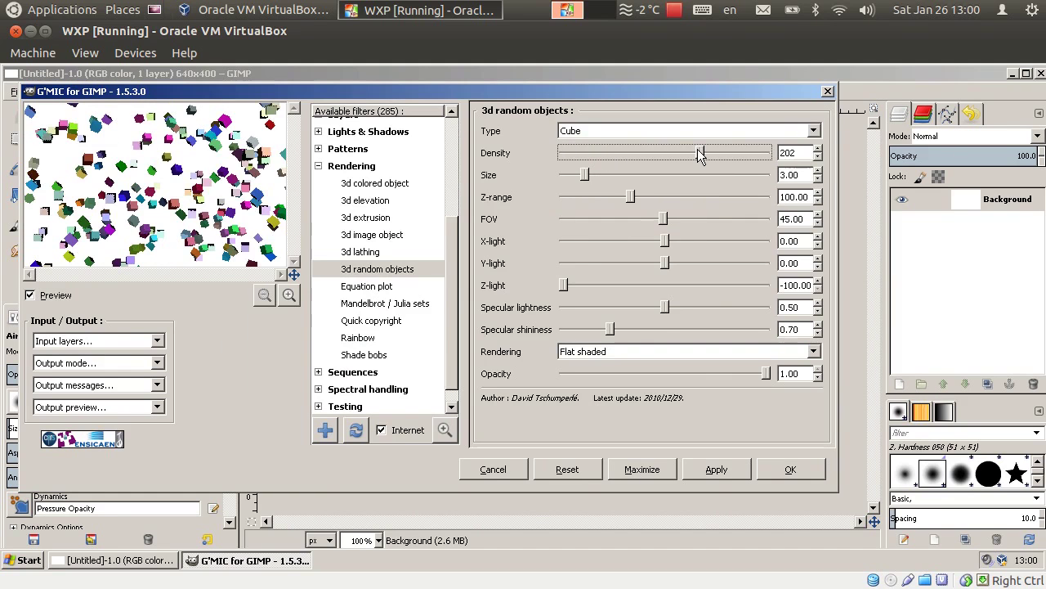
drag(585, 175, 638, 176)
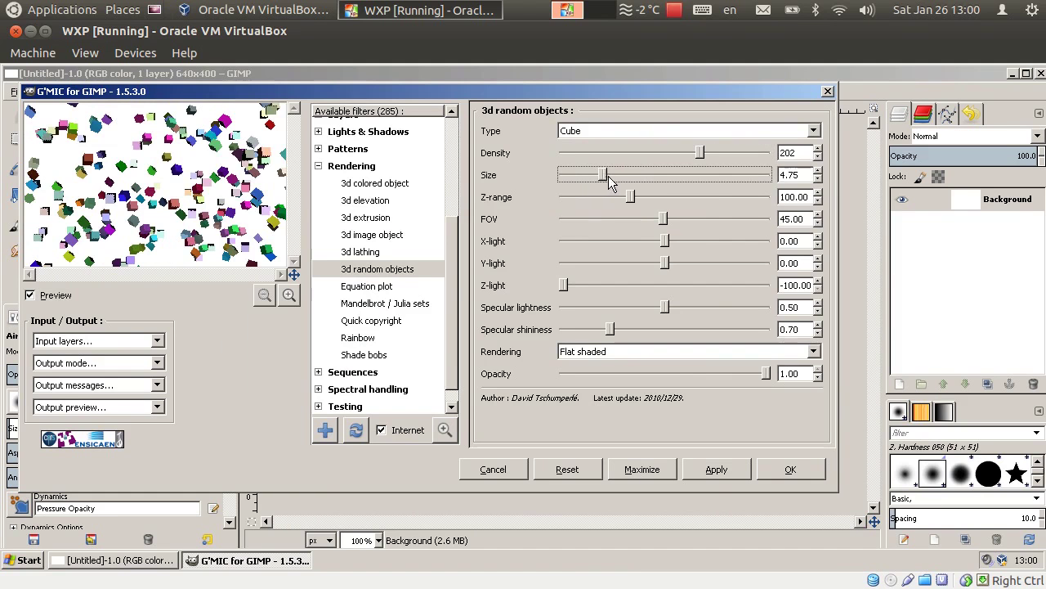
click(716, 469)
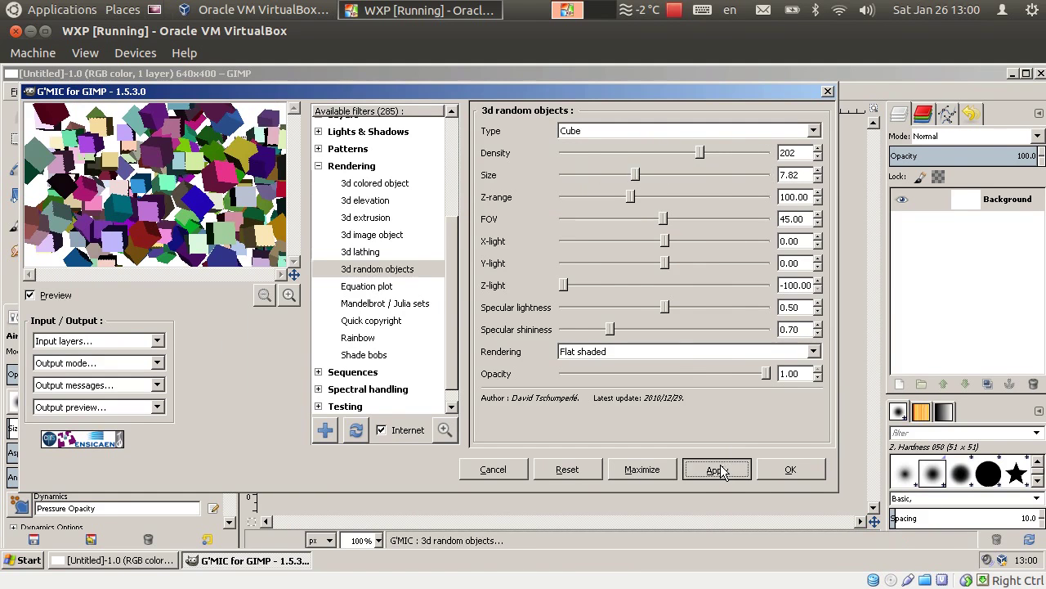
click(792, 469)
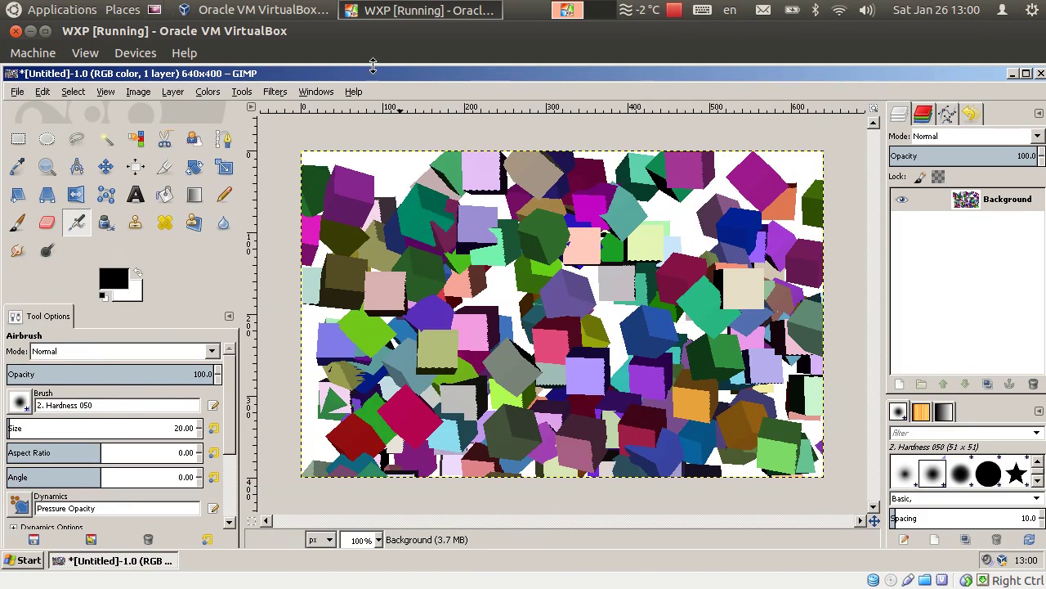
- Run SkYNeT High Pass Sharpening at radius 10 and select the new Highpass Sharpened layer
click(275, 93)
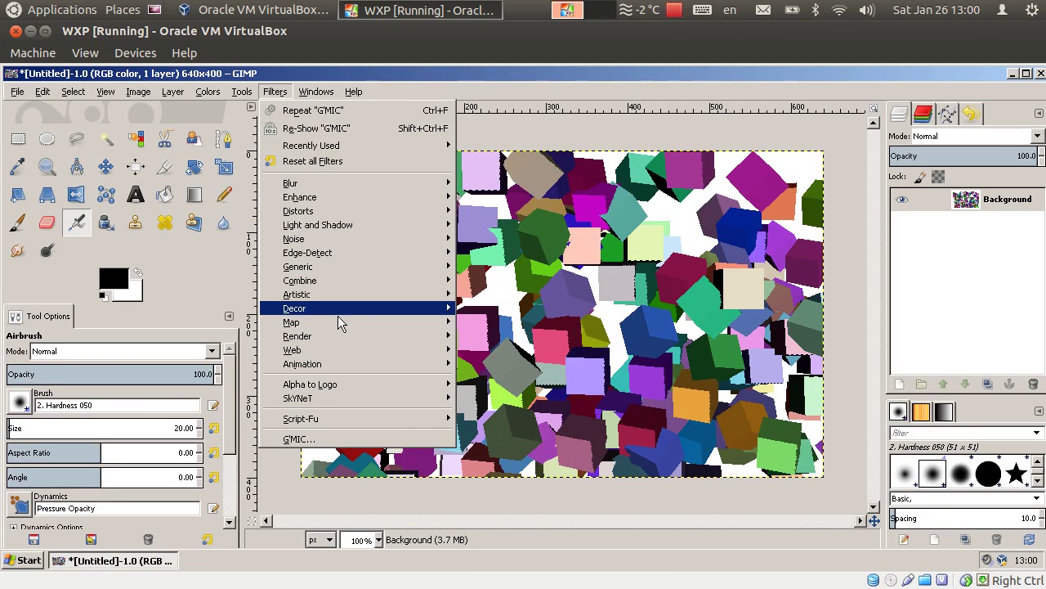
mouse_move(357, 398)
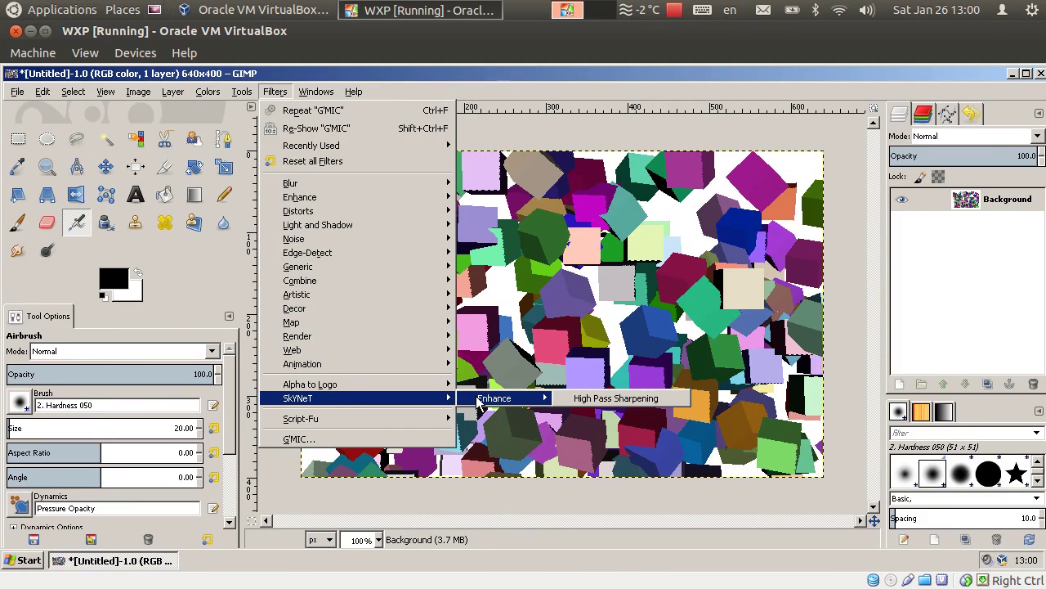
click(594, 400)
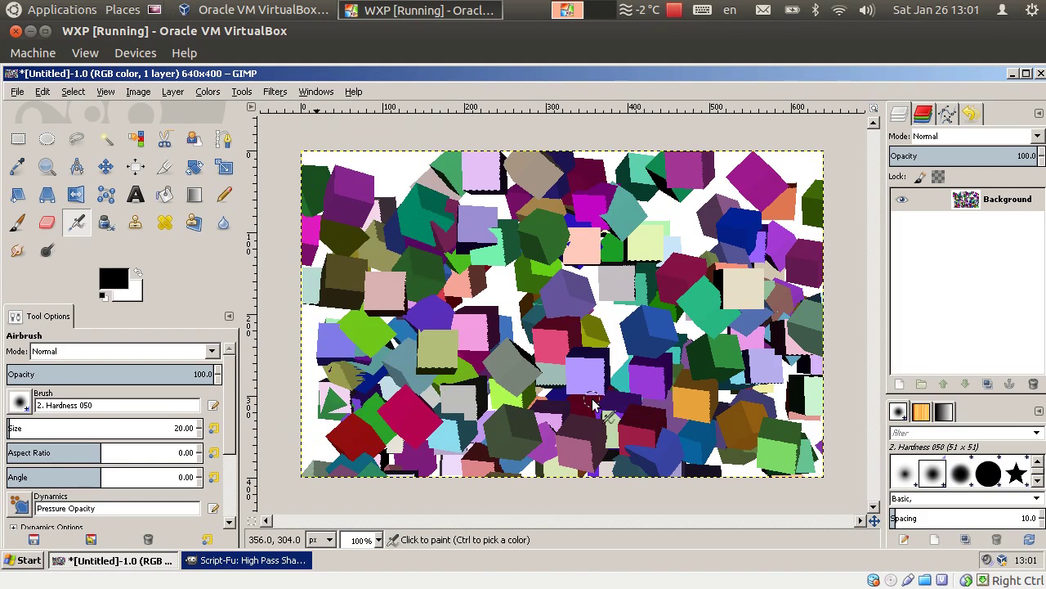
click(264, 560)
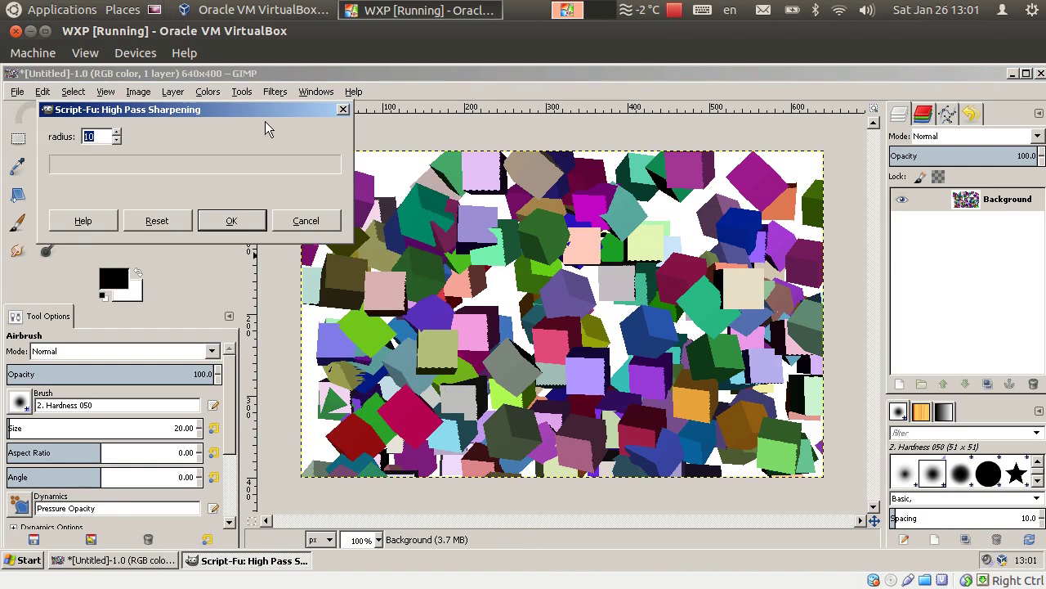
click(231, 221)
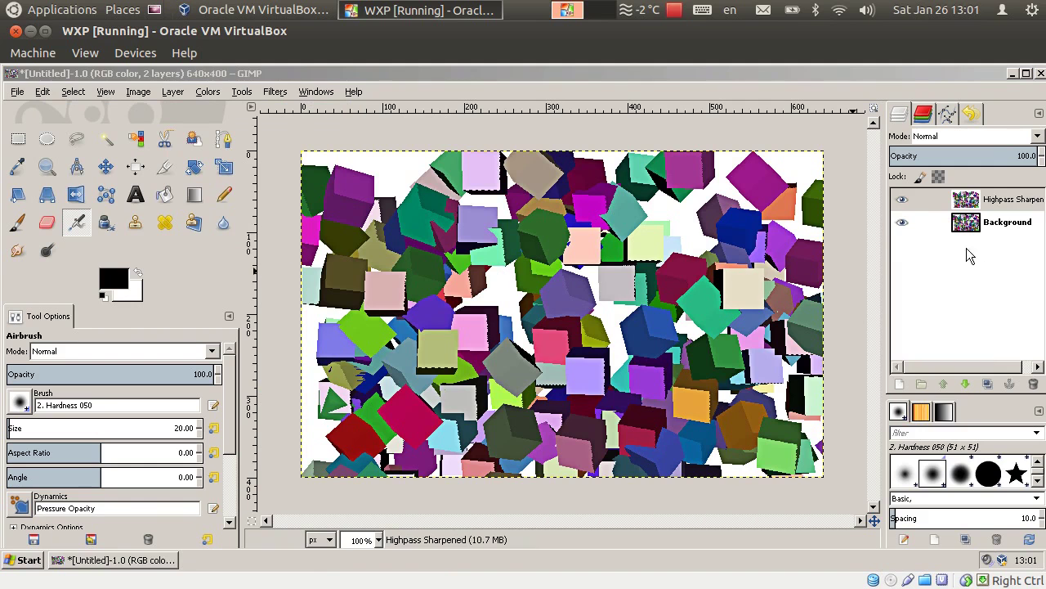
click(902, 202)
- Toggle the sharpened layer's visibility, close the image without saving, and quit GIMP
click(902, 203)
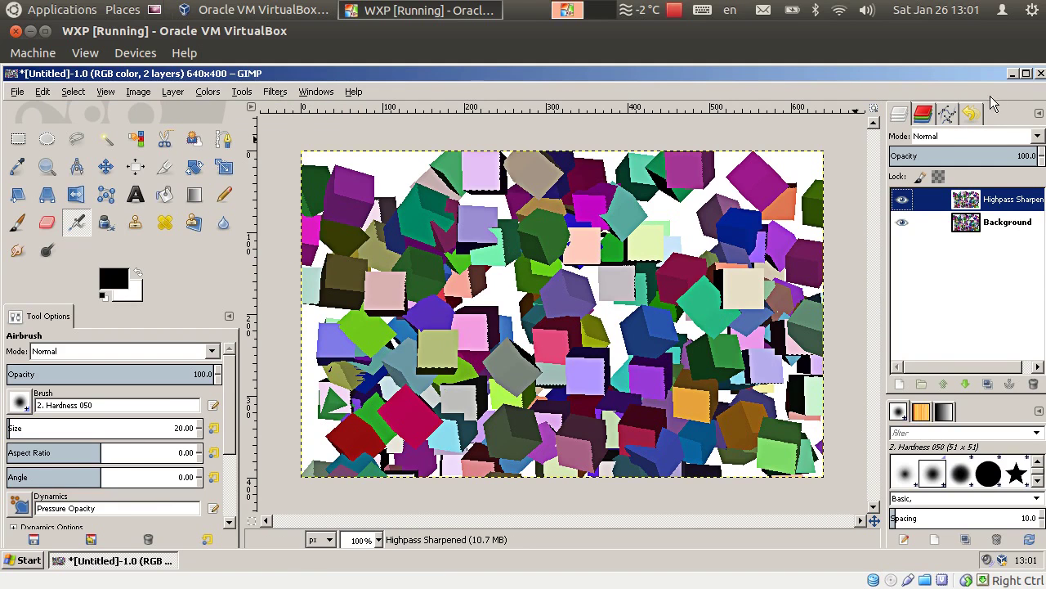
click(1040, 74)
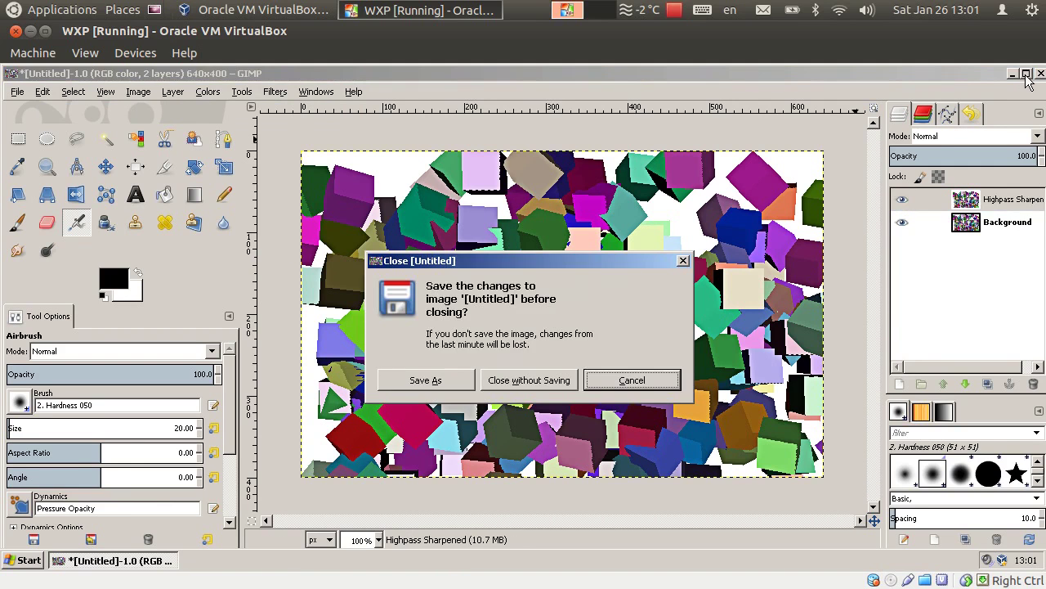
click(530, 380)
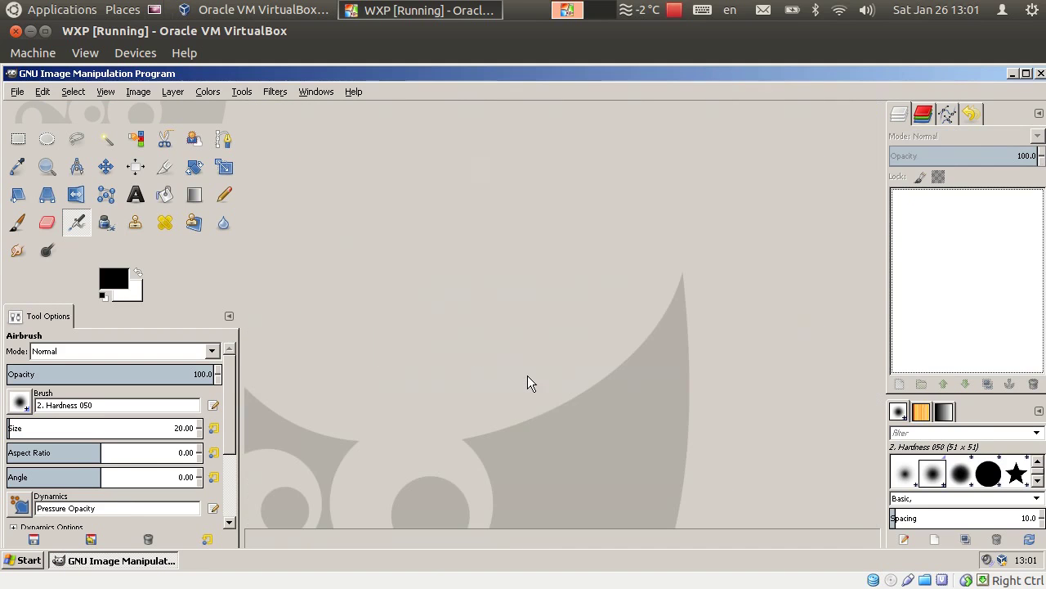
click(1040, 74)
- Turn off the Windows XP computer from the Start menu
click(24, 561)
click(97, 536)
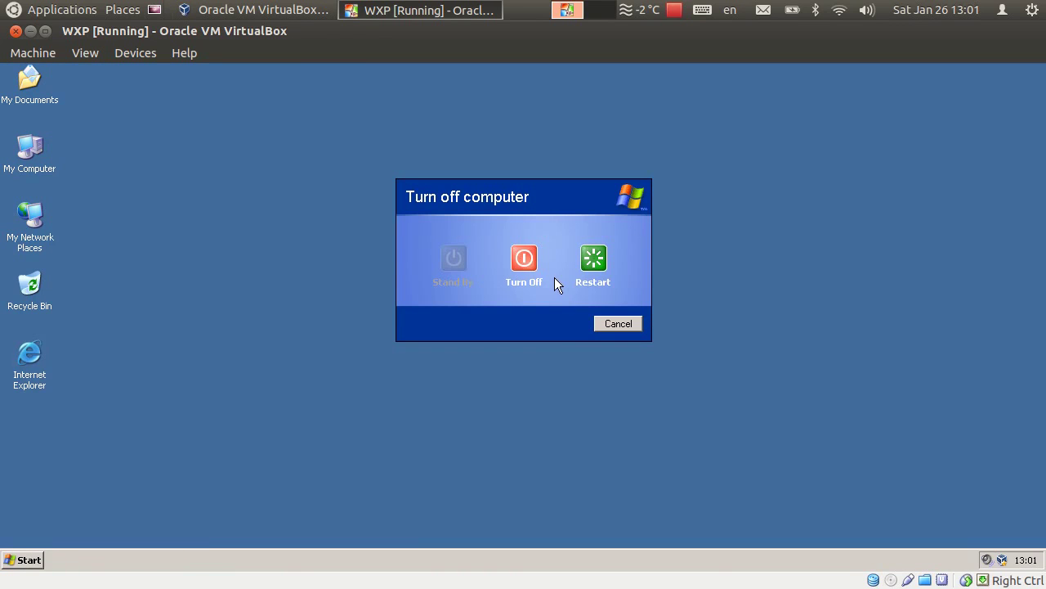
click(524, 260)
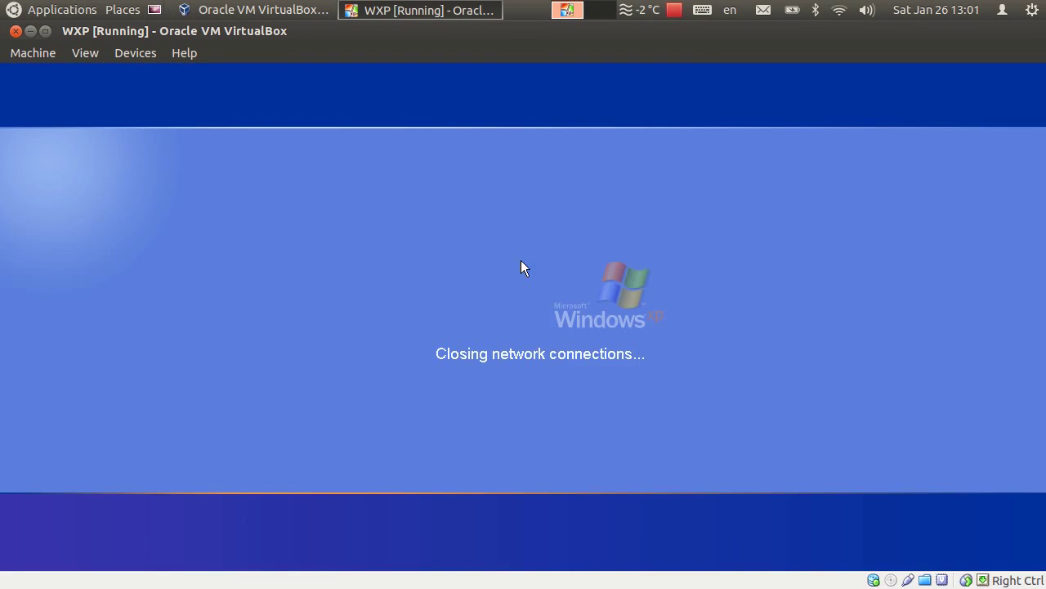